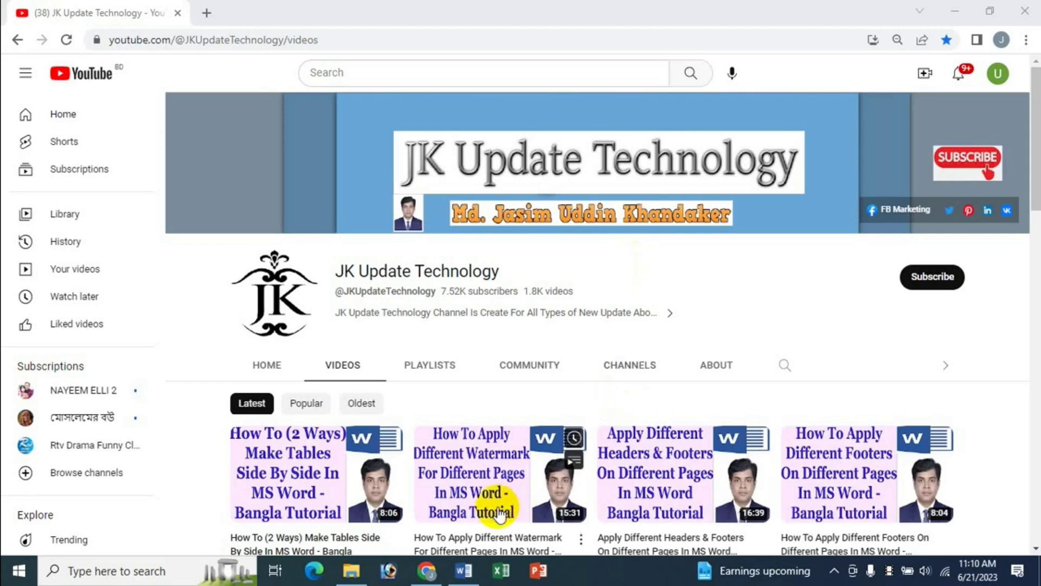
Switch from the YouTube tutorial in Chrome to the blank Word document Document2
{"action": "left_click", "coordinate": [464, 571]}
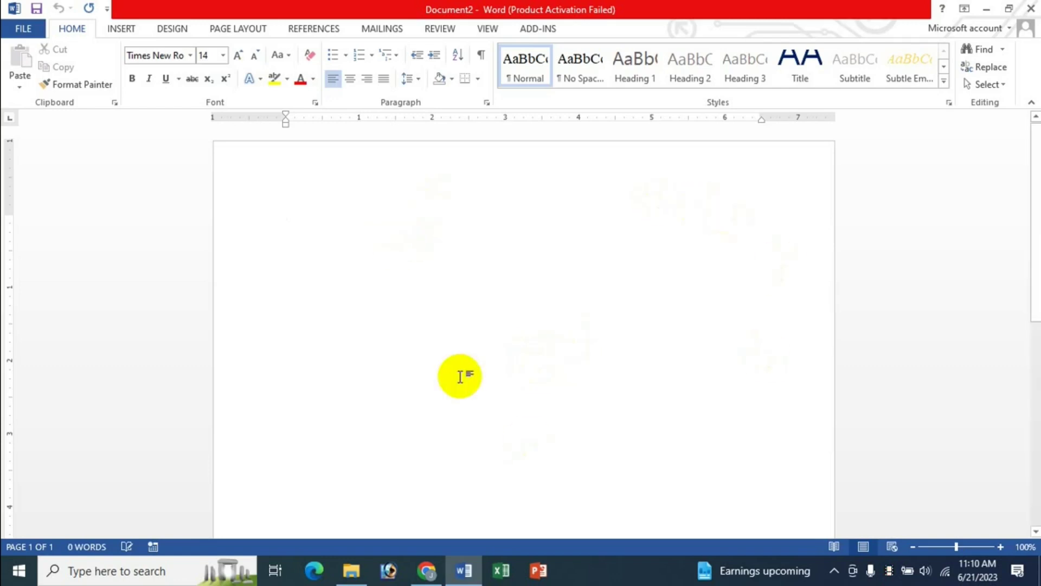
Set the page to A4 paper with Narrow 0.5-inch margins on all sides
{"action": "left_click", "coordinate": [255, 30]}
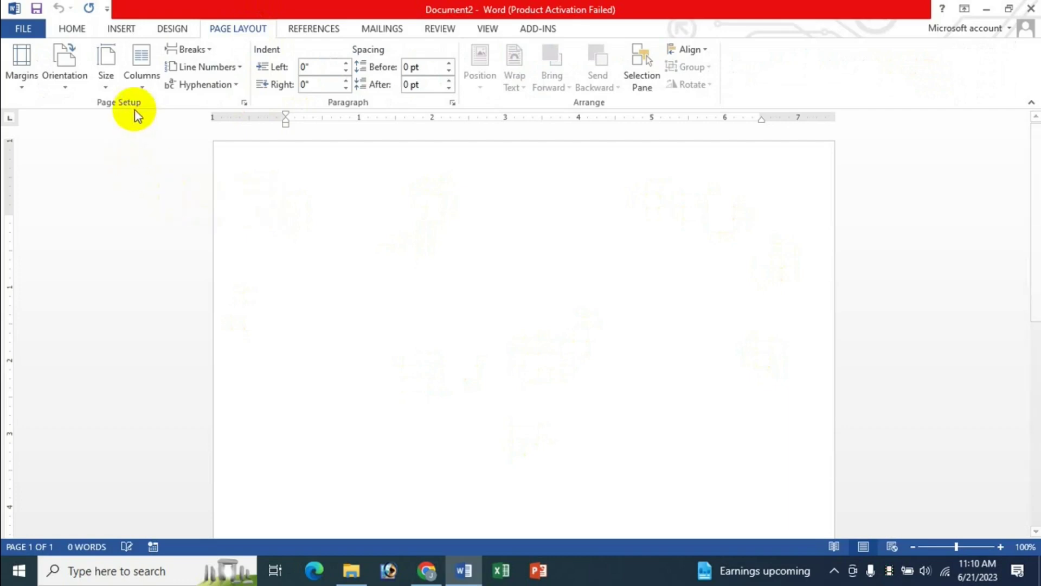
{"action": "left_click", "coordinate": [107, 84]}
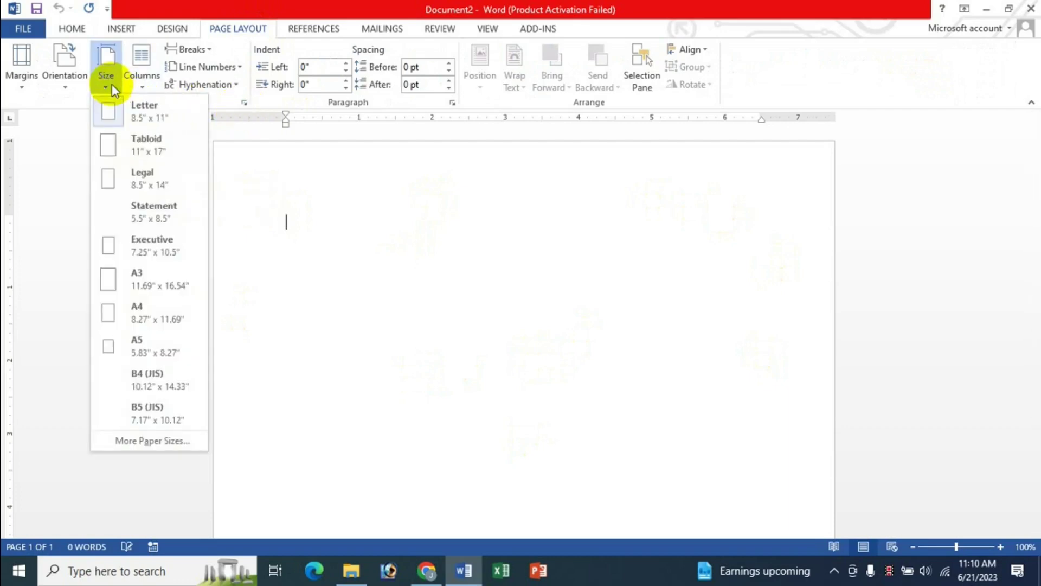
{"action": "left_click", "coordinate": [155, 318]}
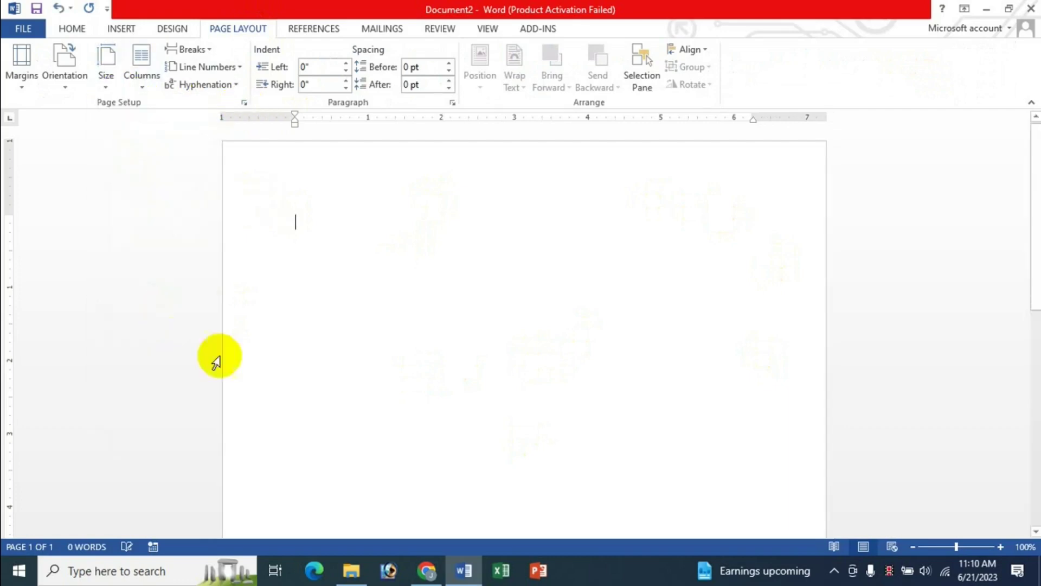
{"action": "left_click", "coordinate": [17, 86]}
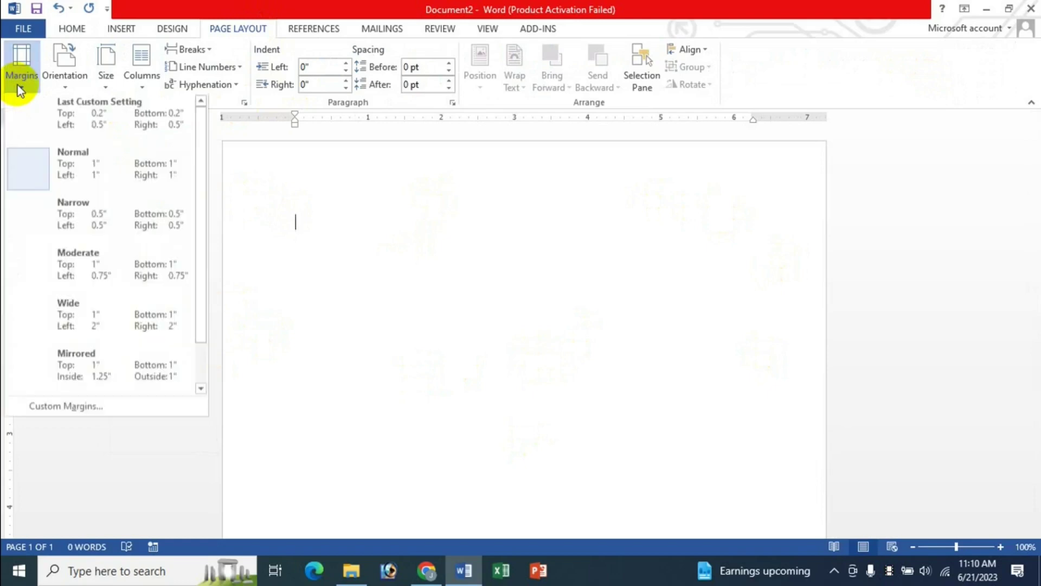
{"action": "left_click", "coordinate": [95, 216]}
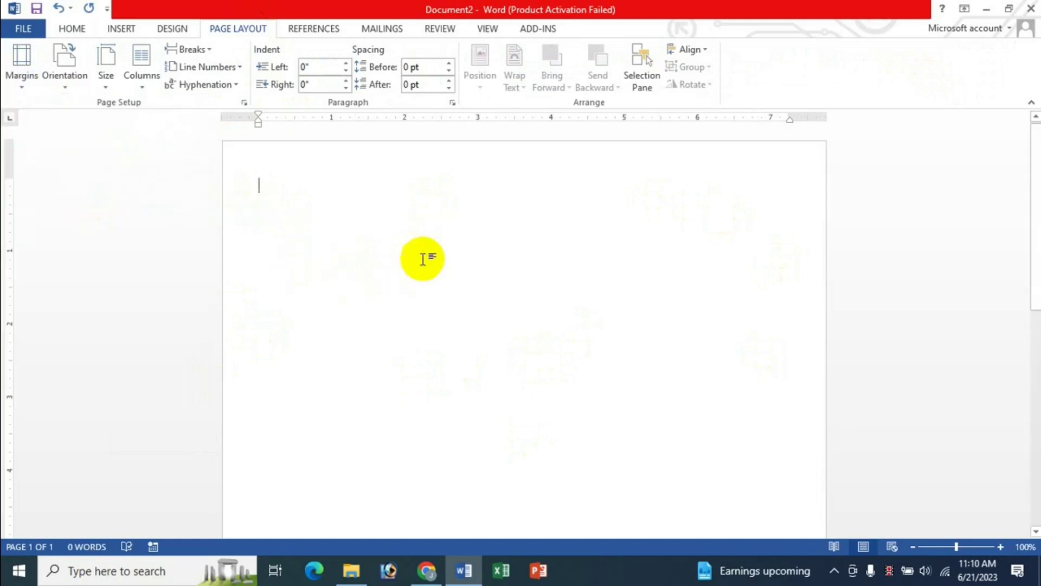
{"action": "left_click", "coordinate": [121, 28]}
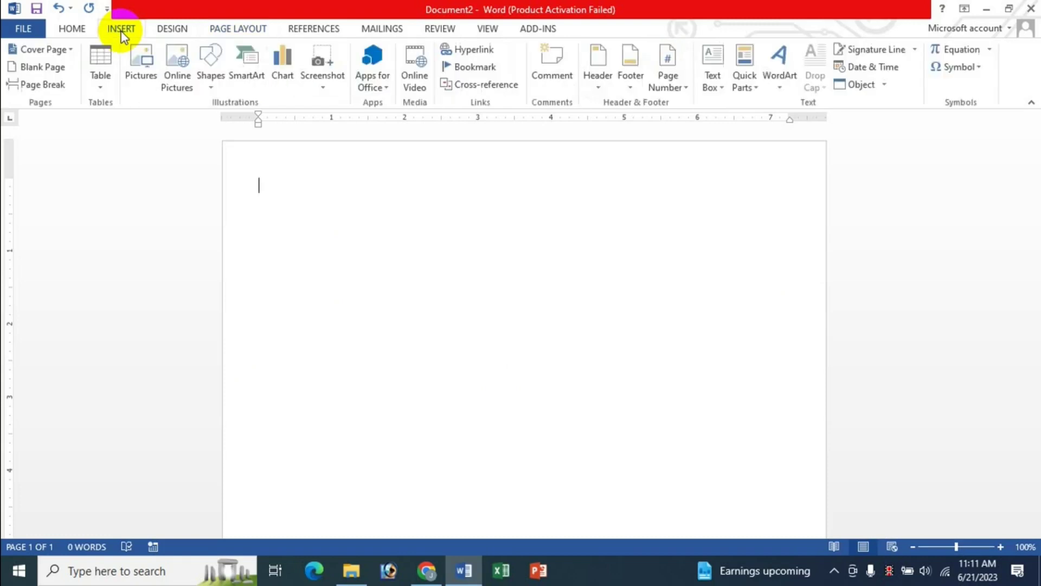
{"action": "left_click", "coordinate": [100, 84]}
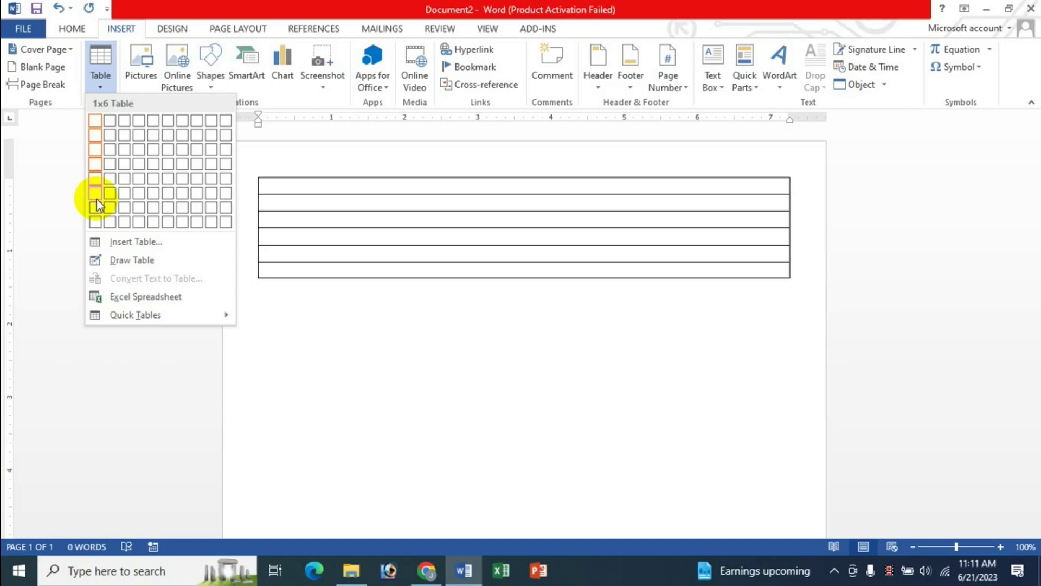
Insert a 1-column, 50-row table and select the whole table
{"action": "left_click", "coordinate": [136, 242]}
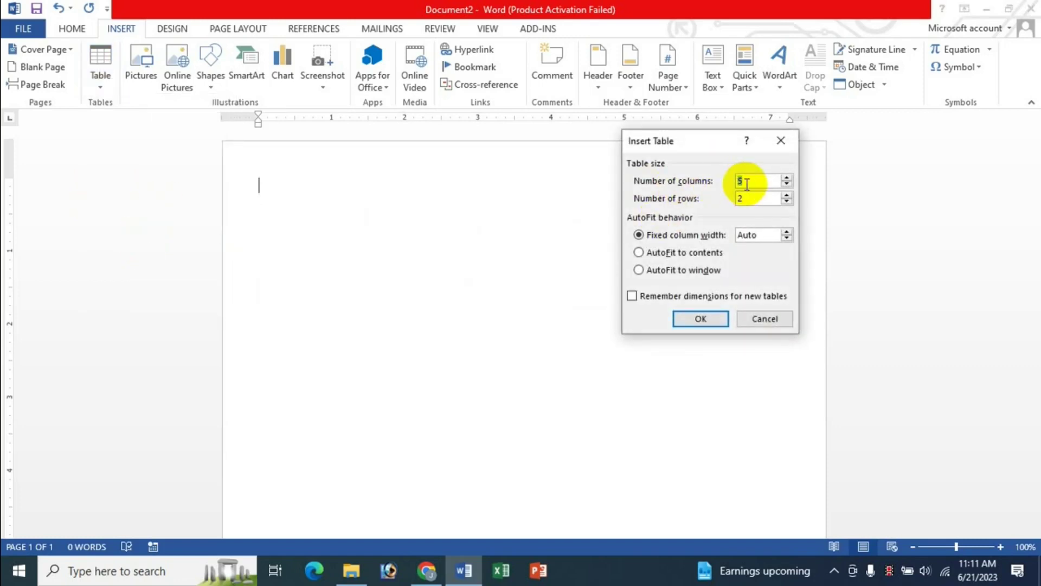
{"action": "type", "text": "1"}
{"action": "key", "text": "Tab"}
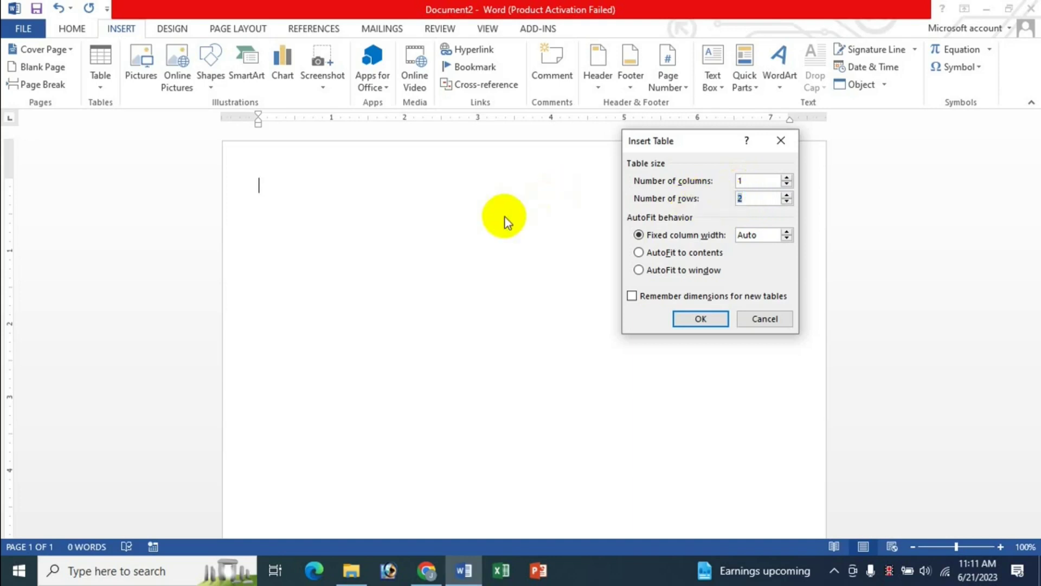
{"action": "type", "text": "50"}
{"action": "left_click", "coordinate": [704, 318]}
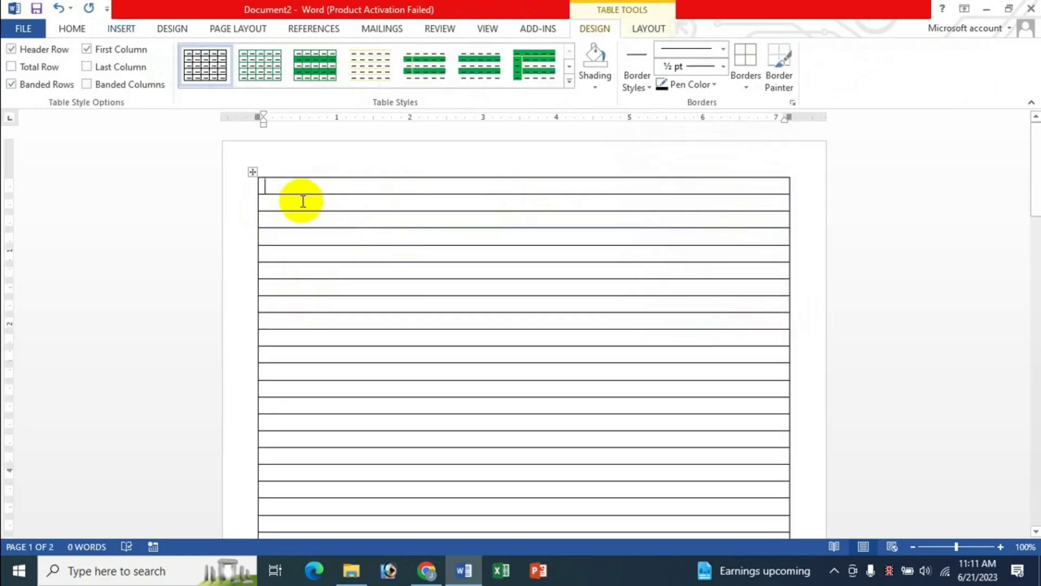
{"action": "left_click", "coordinate": [253, 172]}
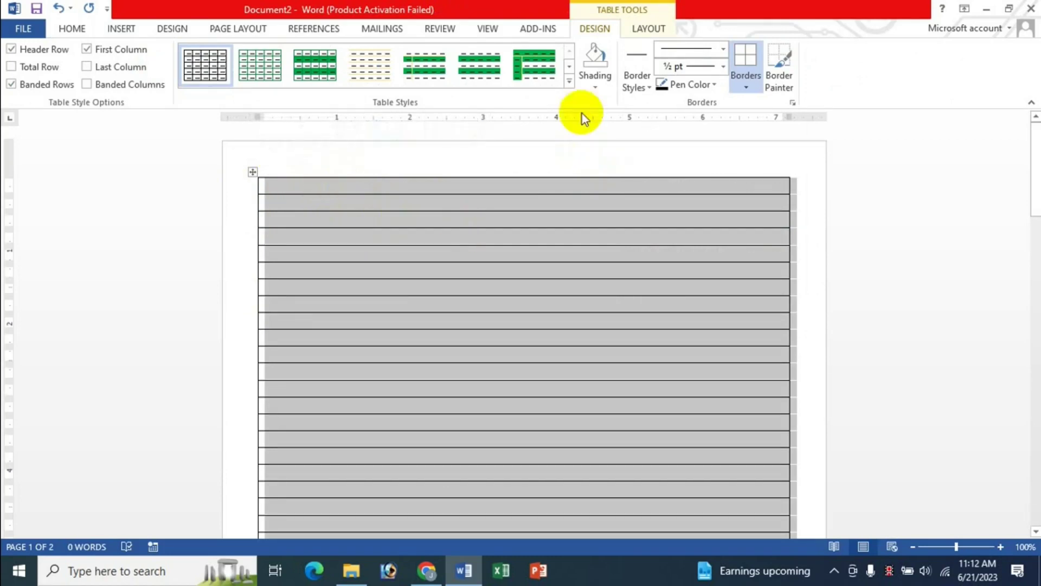
Set every table row's height to 2.2 inches
{"action": "left_click", "coordinate": [648, 28]}
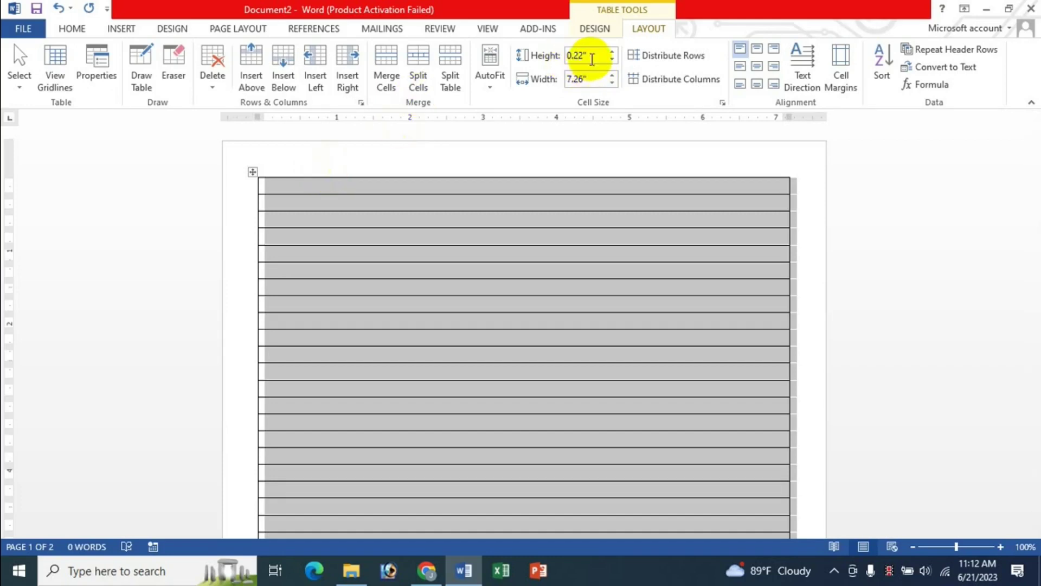
{"action": "left_click", "coordinate": [583, 55]}
{"action": "type", "text": "2."}
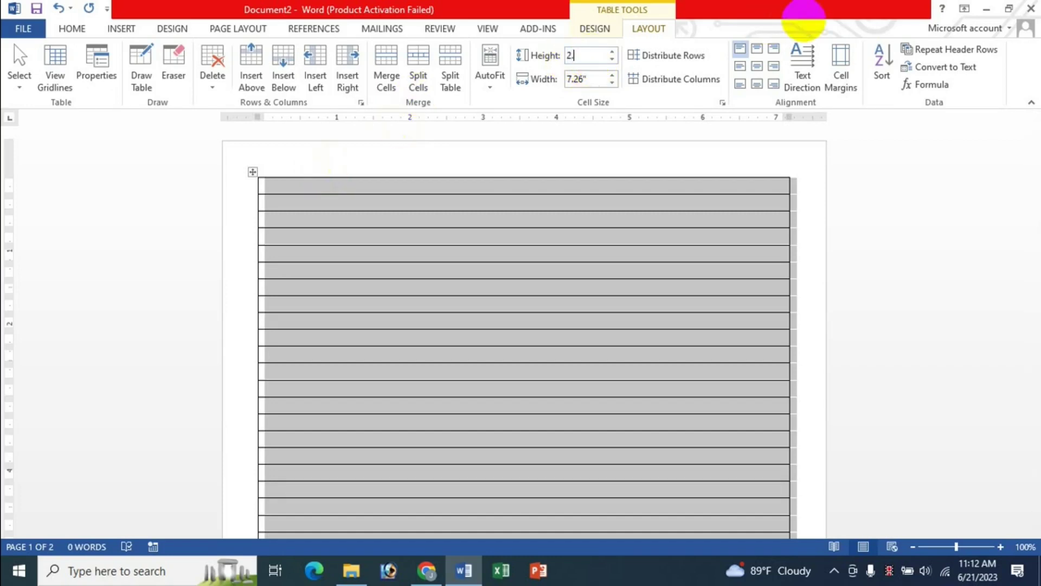
{"action": "type", "text": "2"}
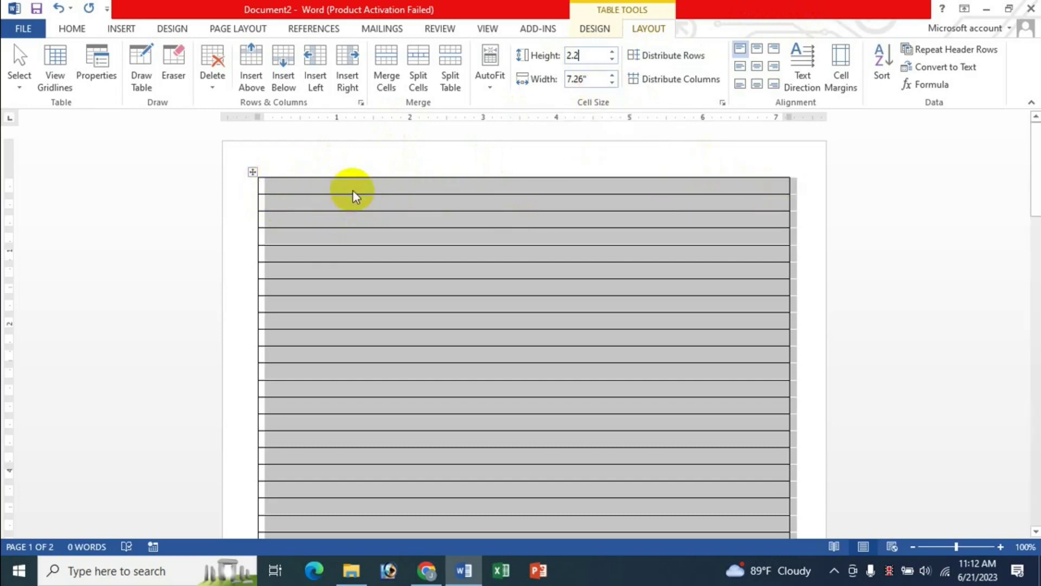
{"action": "left_click", "coordinate": [358, 209]}
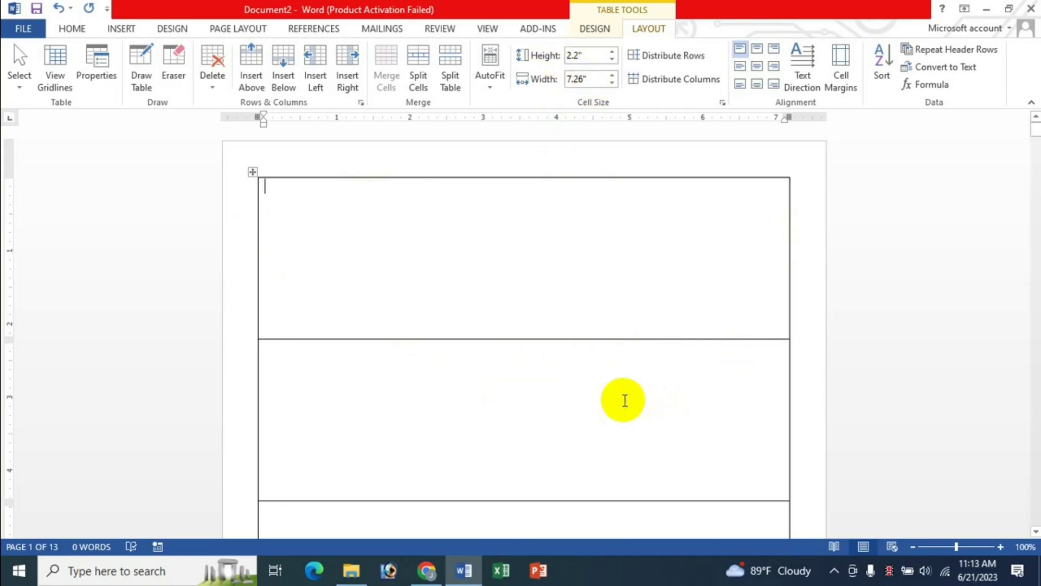
Zoom out to 60% and scroll through the pages of tall table rows
{"action": "left_click", "coordinate": [488, 29]}
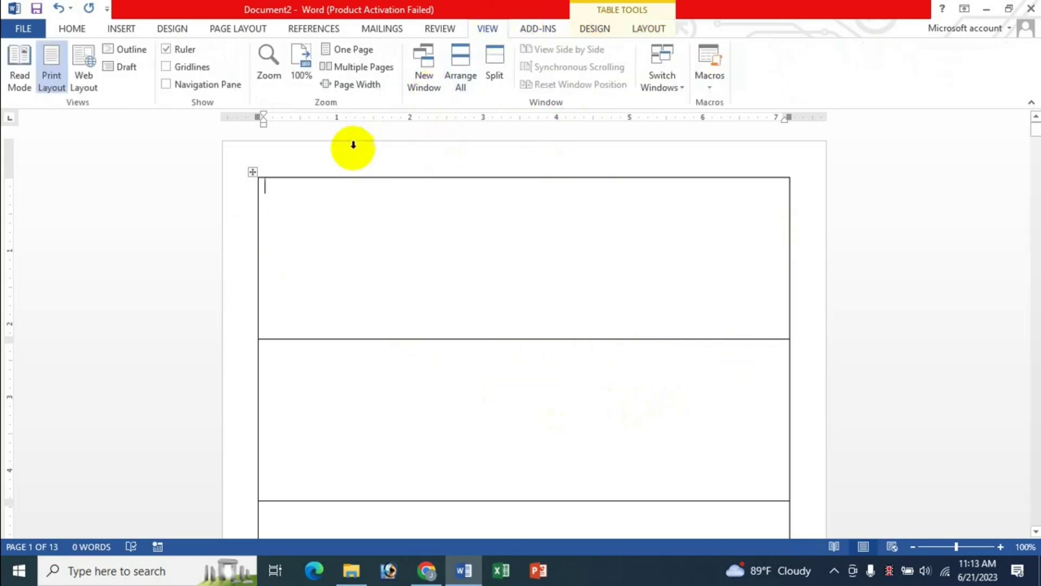
{"action": "left_click", "coordinate": [355, 50]}
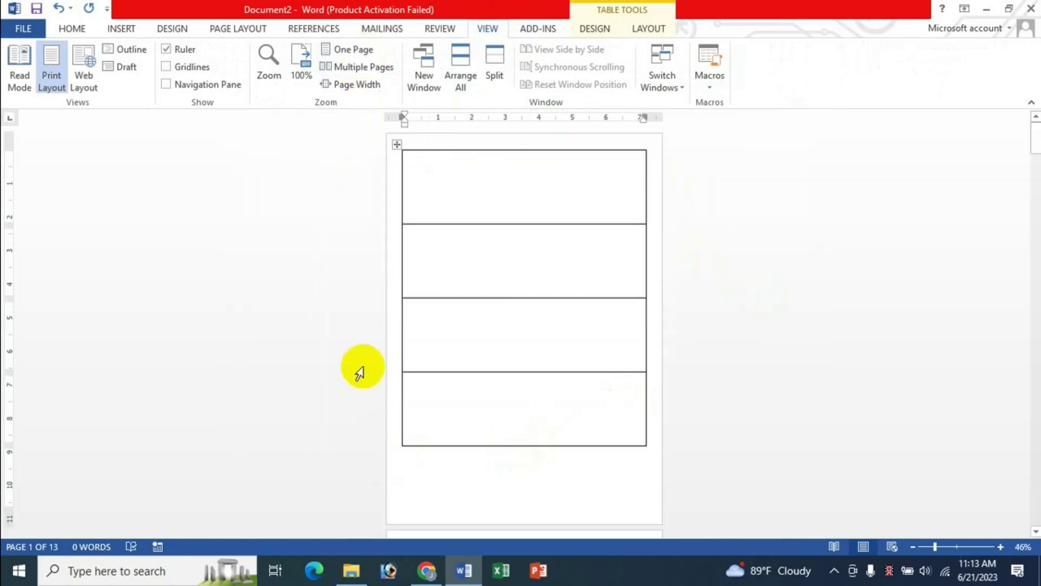
{"action": "left_click", "coordinate": [1001, 547]}
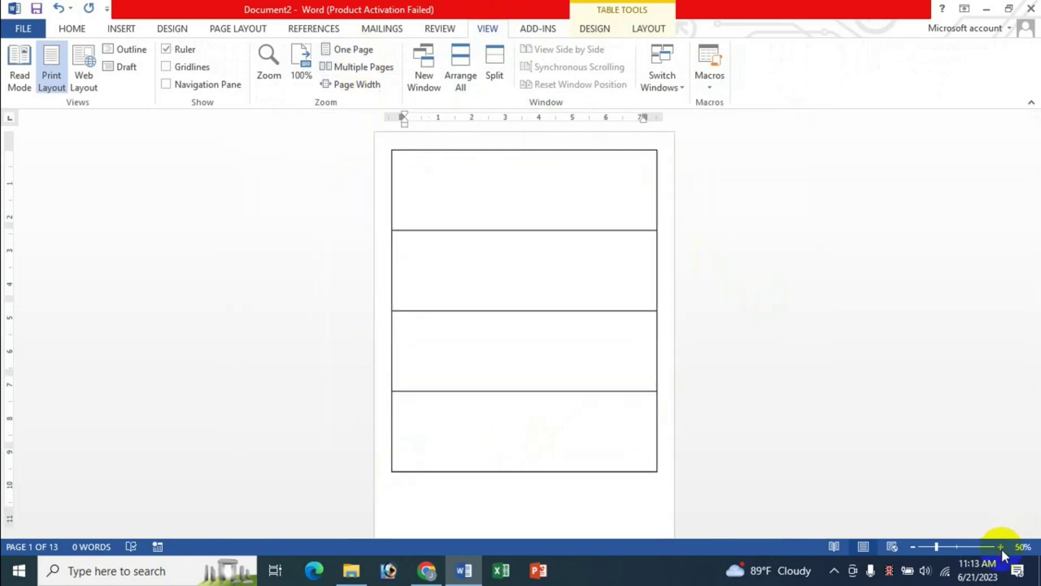
{"action": "left_click", "coordinate": [1001, 546]}
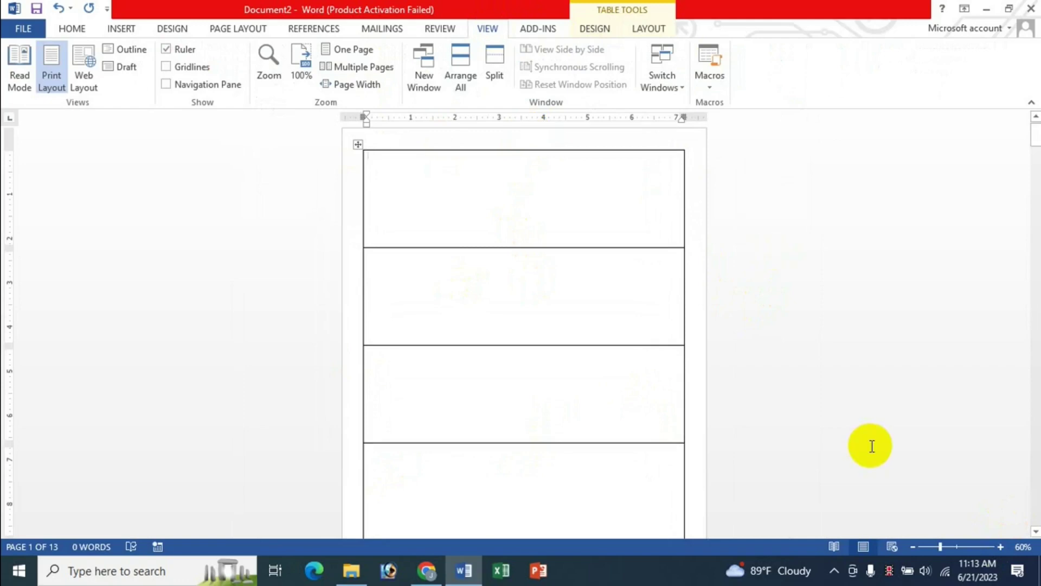
{"action": "scroll", "coordinate": [872, 446], "scroll_direction": "down", "scroll_amount": 1}
{"action": "scroll", "coordinate": [872, 445], "scroll_direction": "down", "scroll_amount": 2}
{"action": "scroll", "coordinate": [867, 444], "scroll_direction": "down", "scroll_amount": 2}
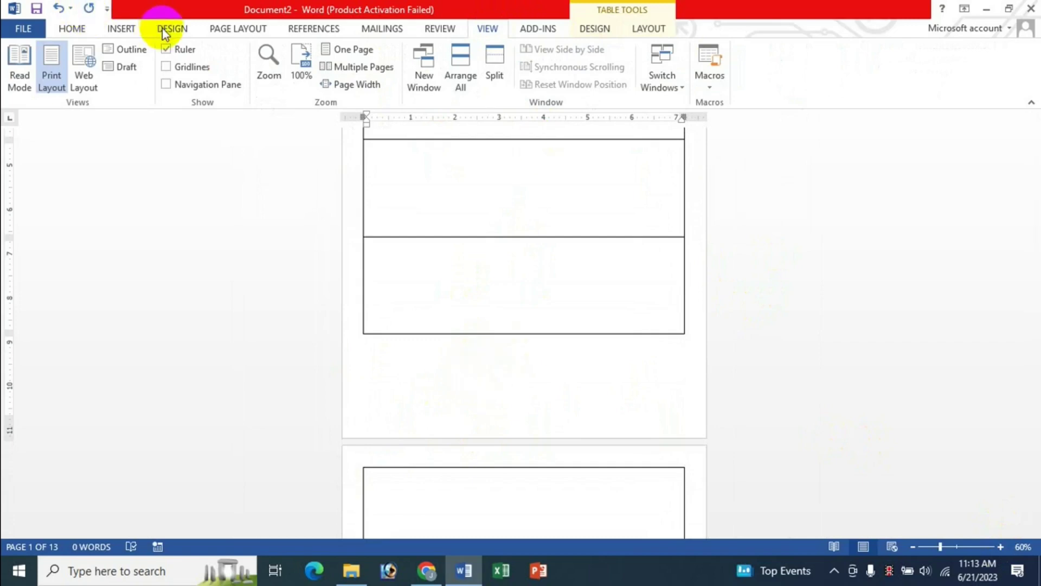
Lower the top and bottom page margins to 0.3 inches in Custom Margins
{"action": "left_click", "coordinate": [243, 33]}
{"action": "left_click", "coordinate": [23, 71]}
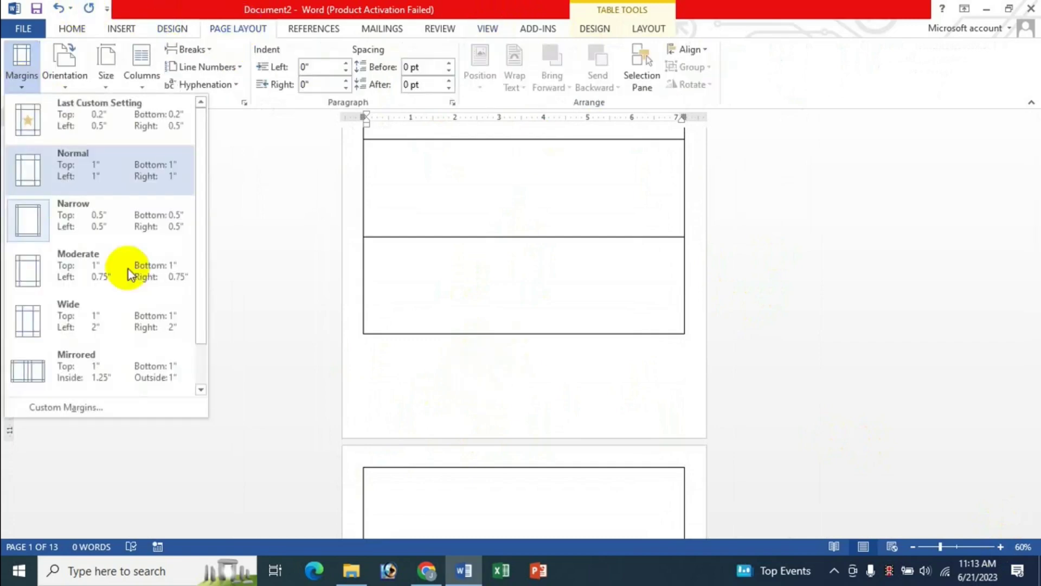
{"action": "left_click", "coordinate": [84, 408]}
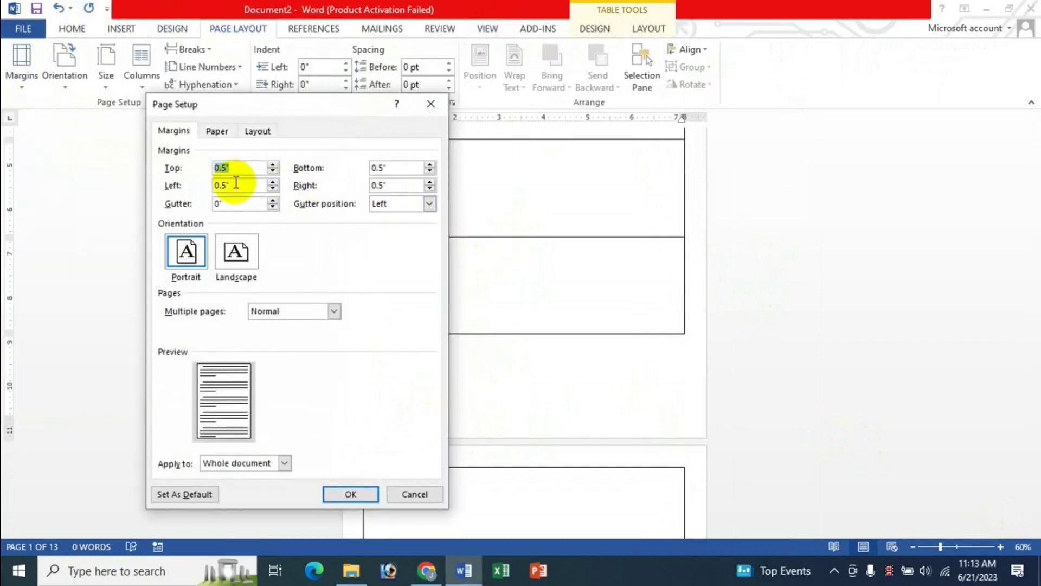
{"action": "left_click", "coordinate": [273, 173]}
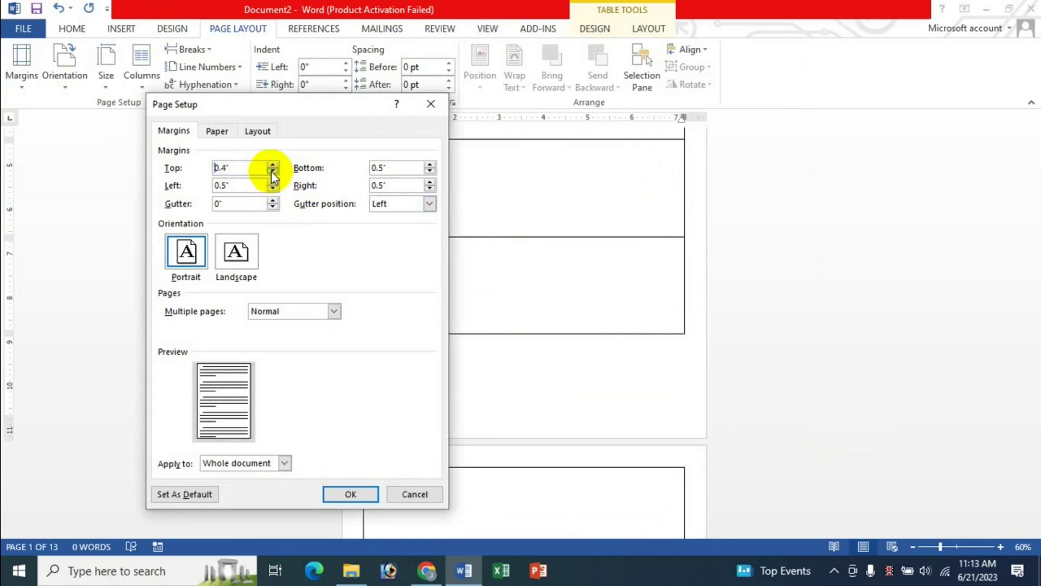
{"action": "left_click", "coordinate": [272, 172]}
{"action": "left_click", "coordinate": [429, 171]}
{"action": "left_click", "coordinate": [429, 172]}
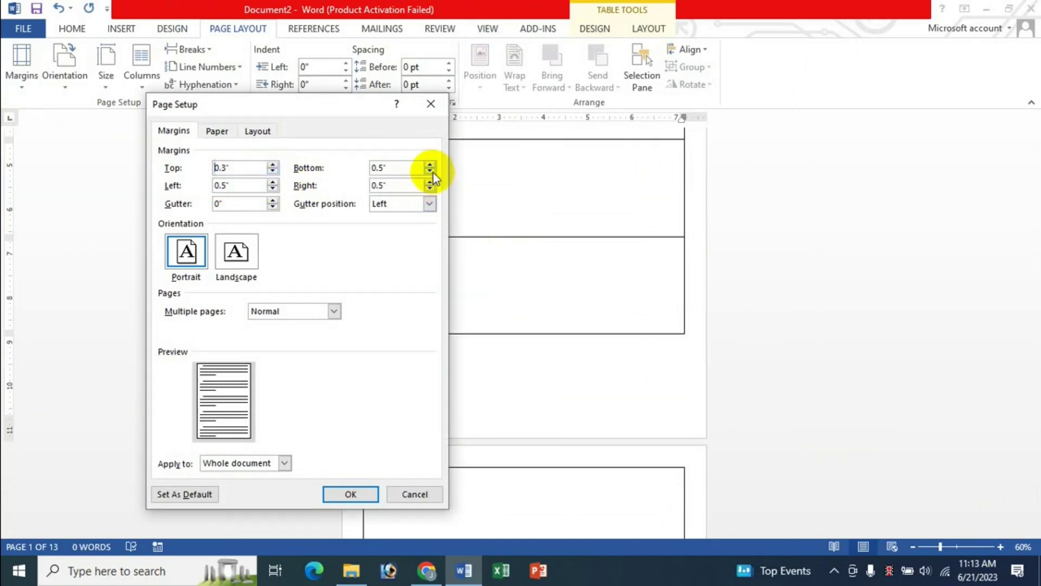
{"action": "left_click", "coordinate": [350, 494]}
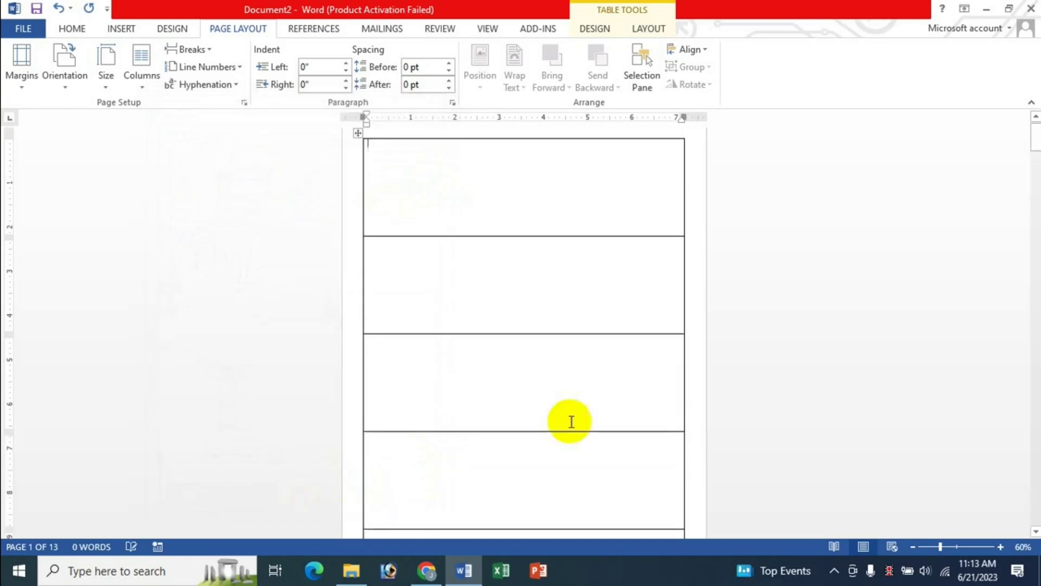
Return to the top of the table and zoom back in to 100%
{"action": "scroll", "coordinate": [800, 363], "scroll_direction": "down", "scroll_amount": 3}
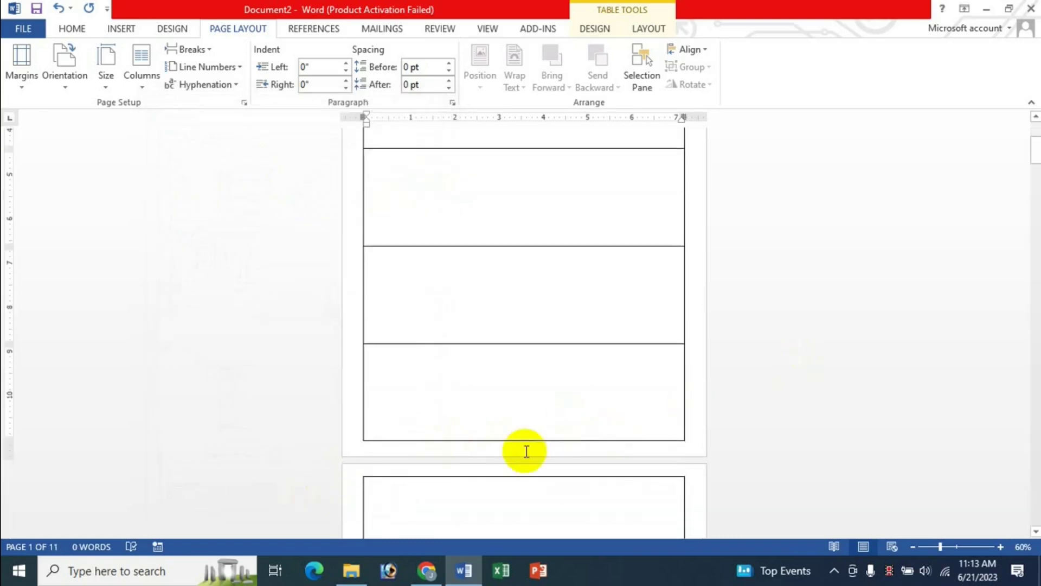
{"action": "scroll", "coordinate": [780, 350], "scroll_direction": "up", "scroll_amount": 2}
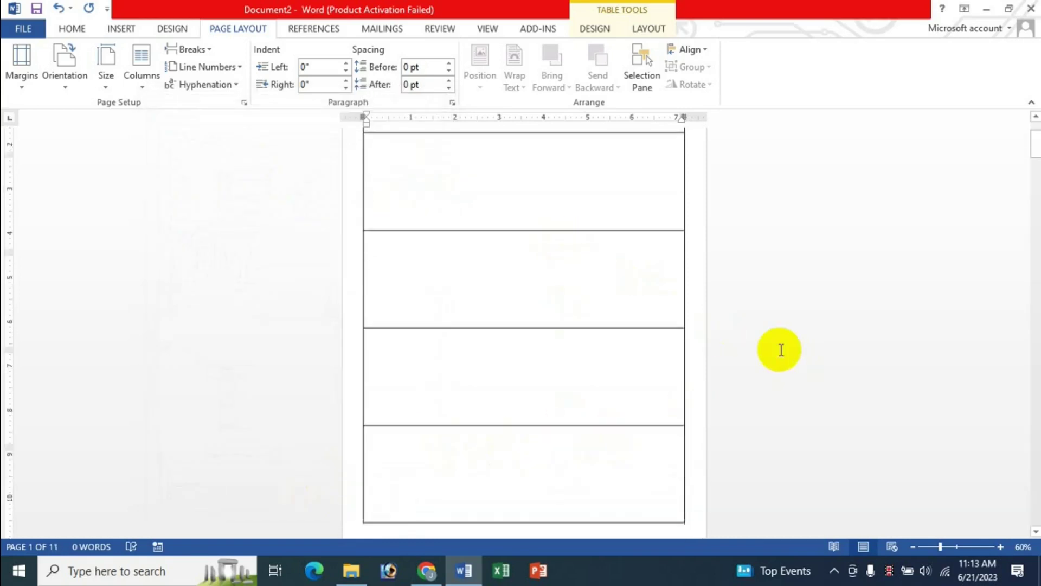
{"action": "scroll", "coordinate": [780, 349], "scroll_direction": "up", "scroll_amount": 1}
{"action": "scroll", "coordinate": [780, 350], "scroll_direction": "up", "scroll_amount": 1}
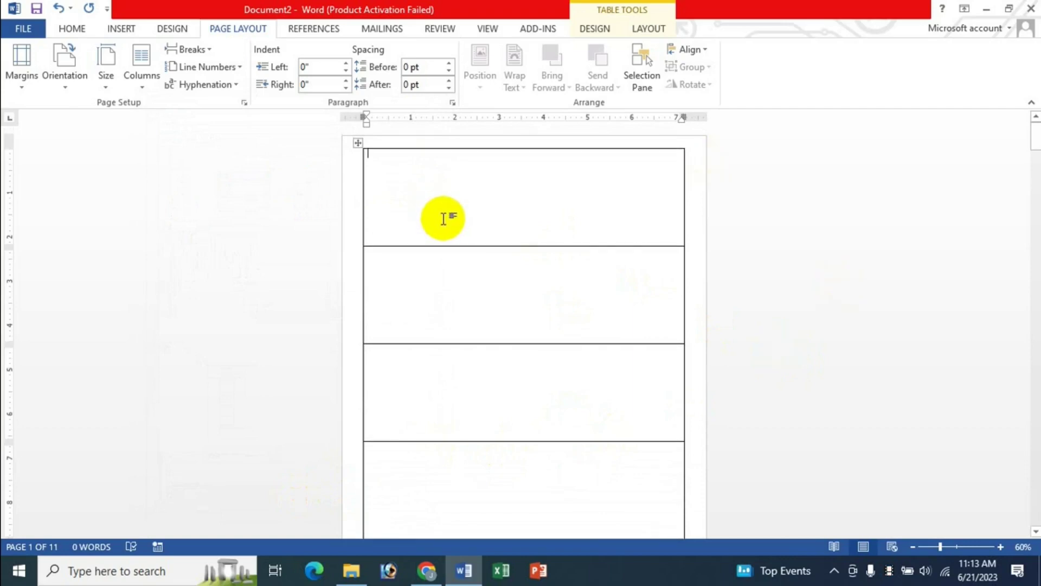
{"action": "left_click", "coordinate": [1002, 547]}
{"action": "left_click", "coordinate": [1002, 547]}
{"action": "left_click", "coordinate": [1002, 547]}
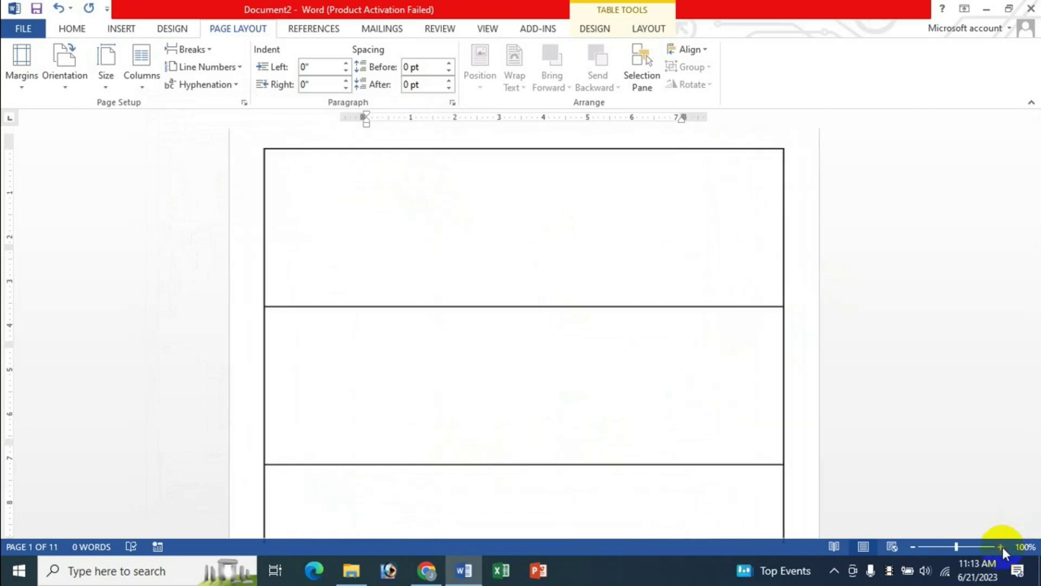
{"action": "left_click", "coordinate": [1002, 546]}
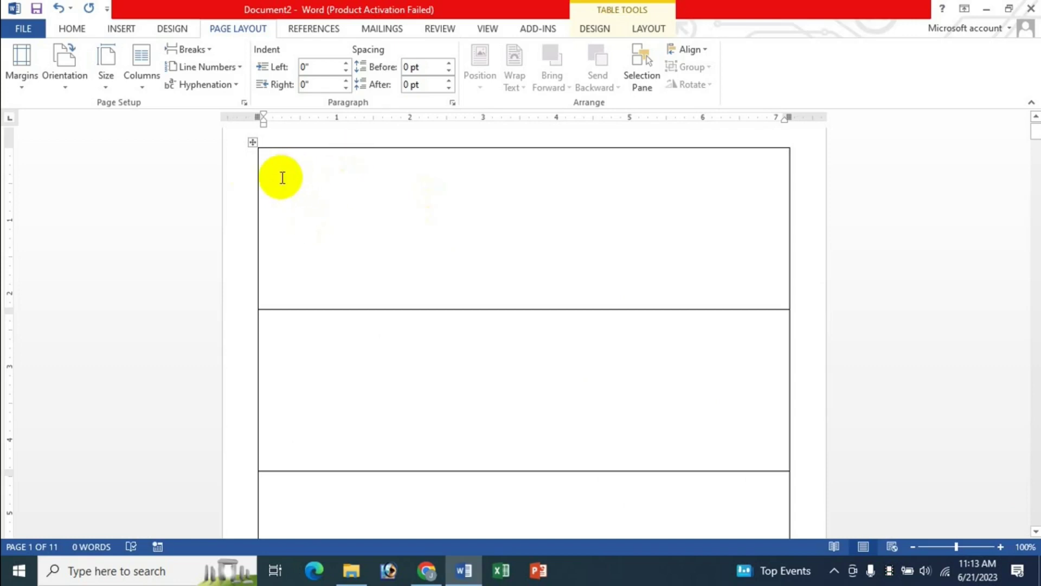
Insert the man's passport photo from Documents > MS Word > 1 into the first cell
{"action": "left_click", "coordinate": [124, 27]}
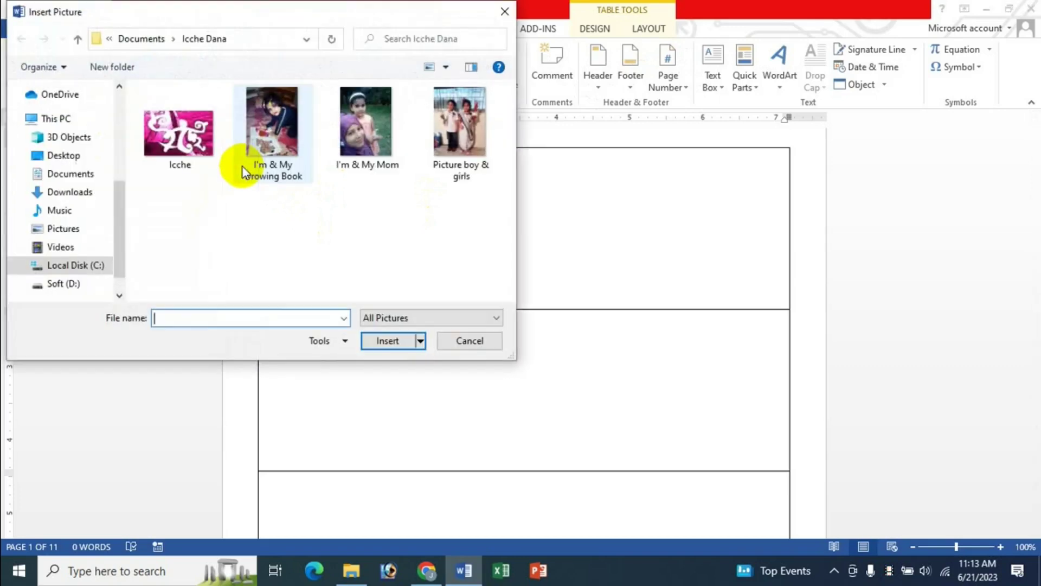
{"action": "left_click", "coordinate": [73, 174]}
{"action": "left_click_drag", "start_coordinate": [509, 163], "coordinate": [523, 227]}
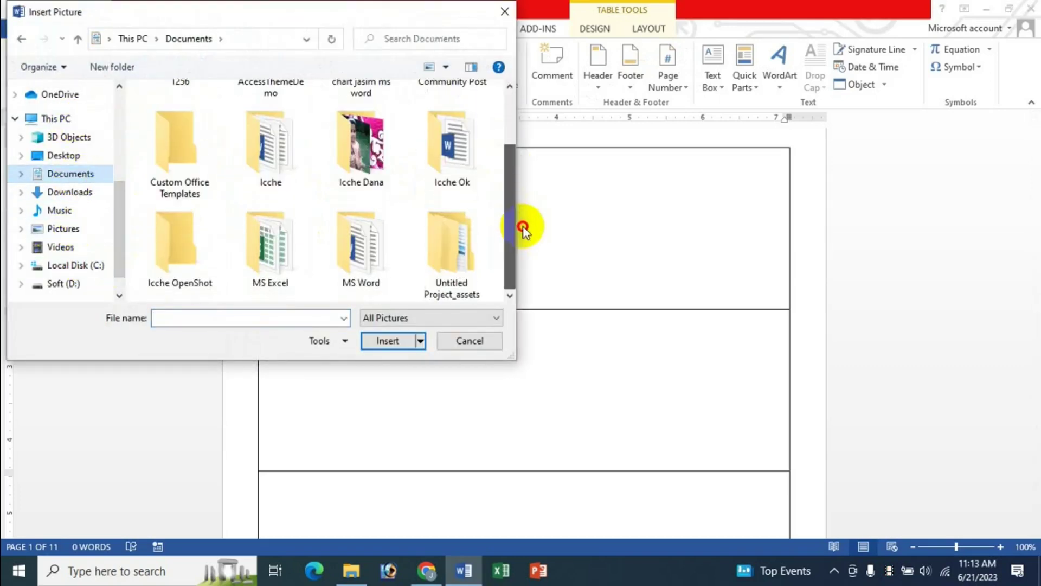
{"action": "double_click", "coordinate": [373, 251]}
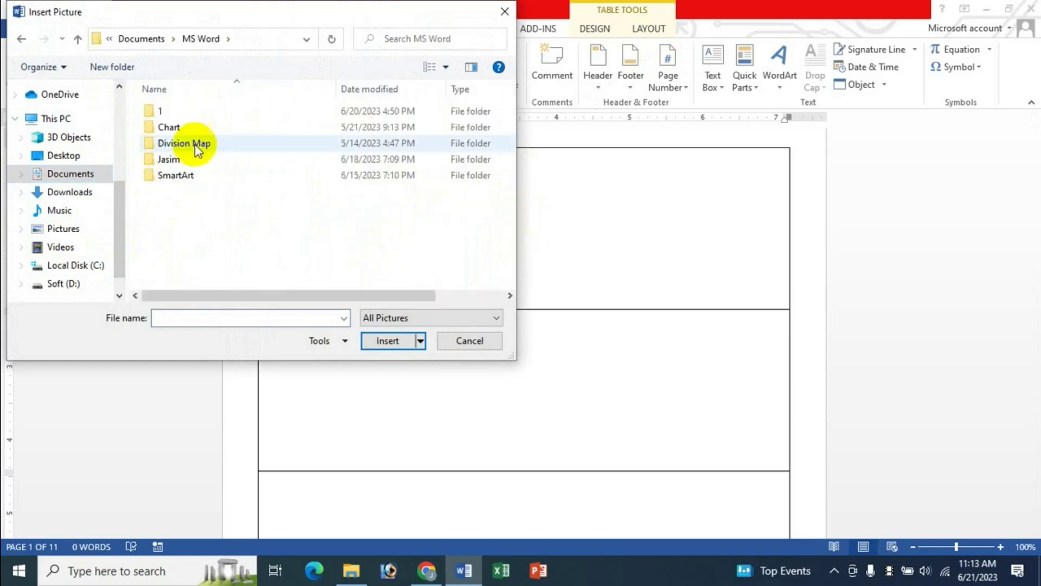
{"action": "double_click", "coordinate": [178, 113]}
{"action": "left_click_drag", "start_coordinate": [500, 152], "coordinate": [515, 245]}
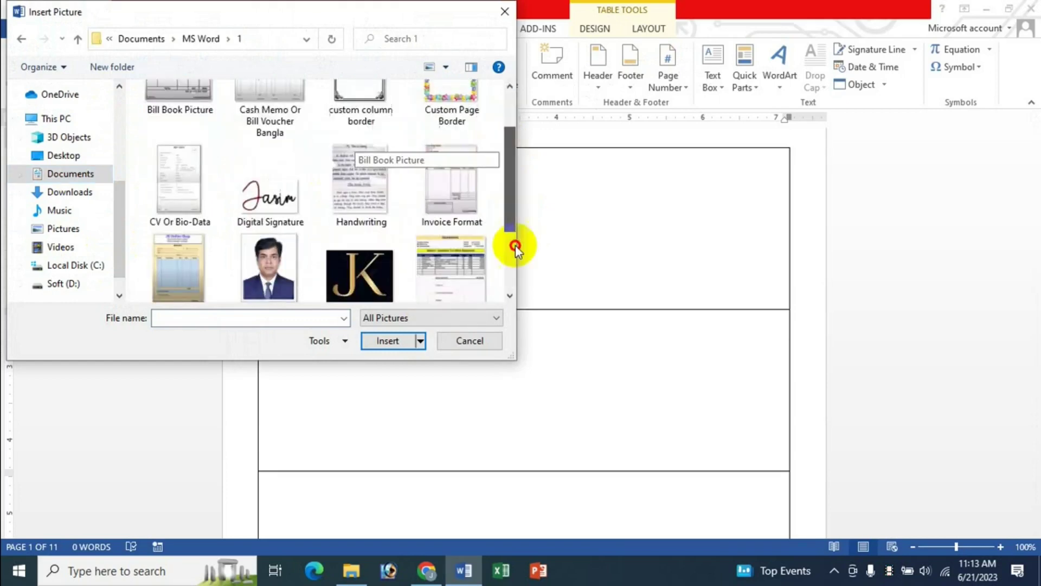
{"action": "left_click", "coordinate": [269, 125]}
{"action": "left_click", "coordinate": [390, 340]}
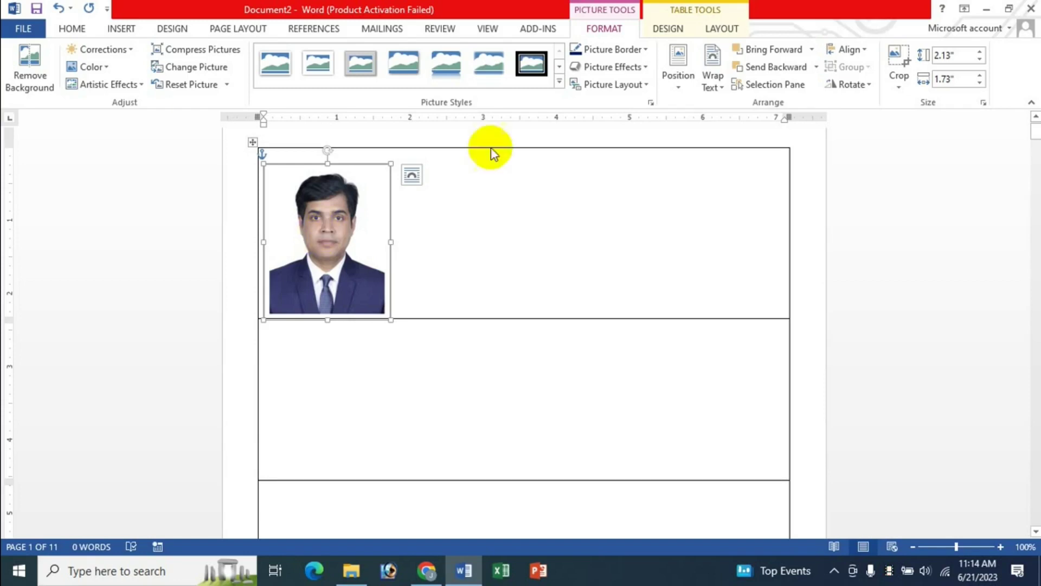
Try cropping the photo, then exit crop mode and reselect it
{"action": "left_click", "coordinate": [899, 85]}
{"action": "left_click", "coordinate": [914, 105]}
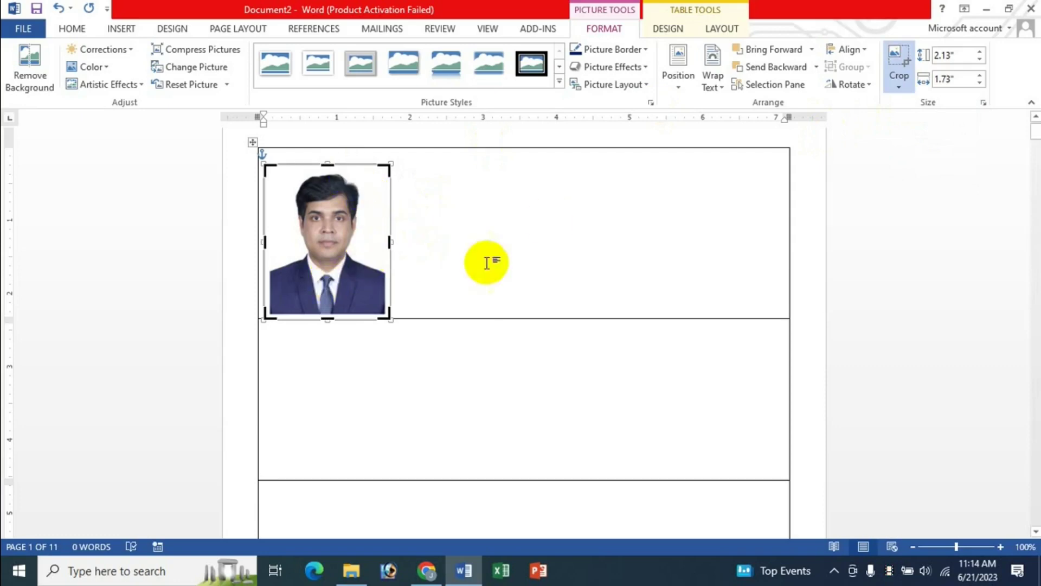
{"action": "left_click", "coordinate": [487, 170]}
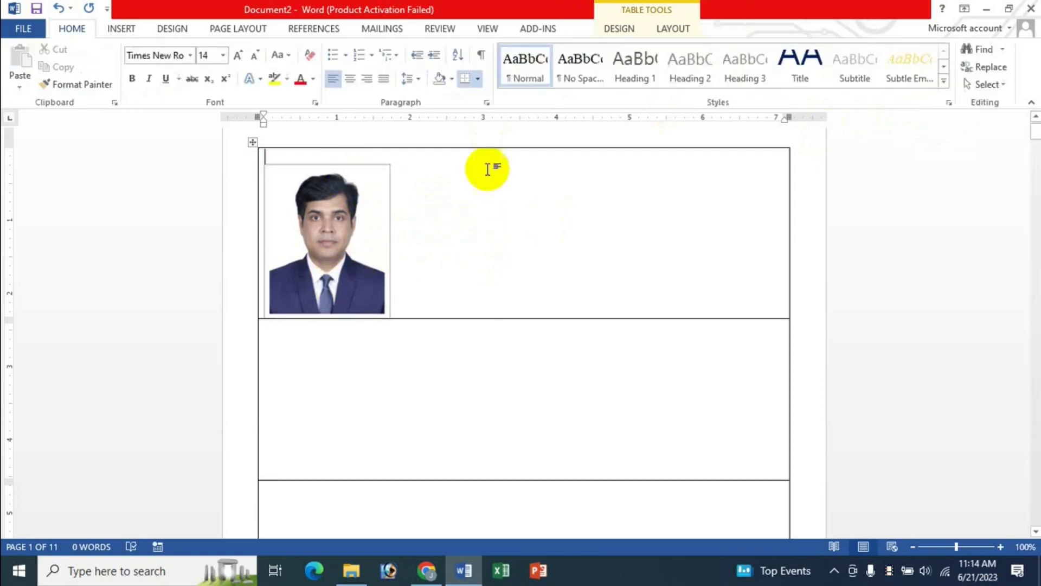
{"action": "left_click", "coordinate": [326, 214]}
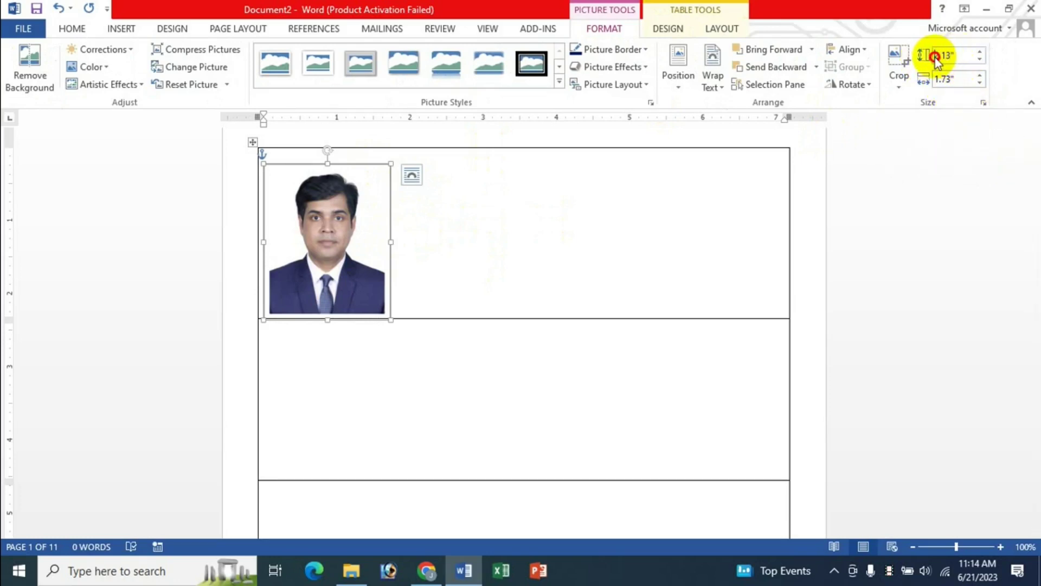
Enter 2-inch height and 1.5-inch width, scaling the photo proportionally to 1.84 by 1.5 inches
{"action": "left_click_drag", "start_coordinate": [969, 54], "coordinate": [940, 54]}
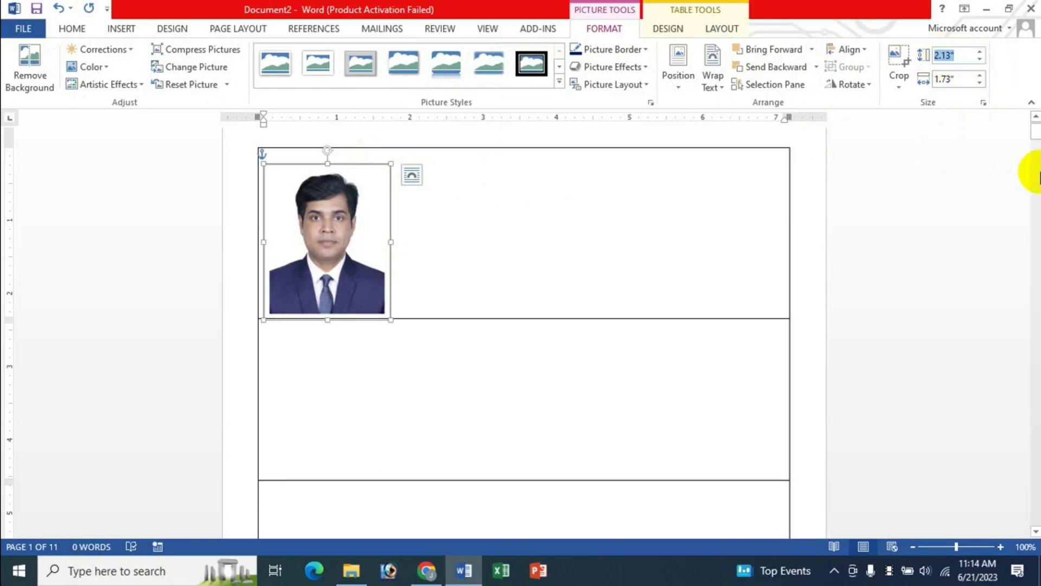
{"action": "left_click", "coordinate": [980, 59]}
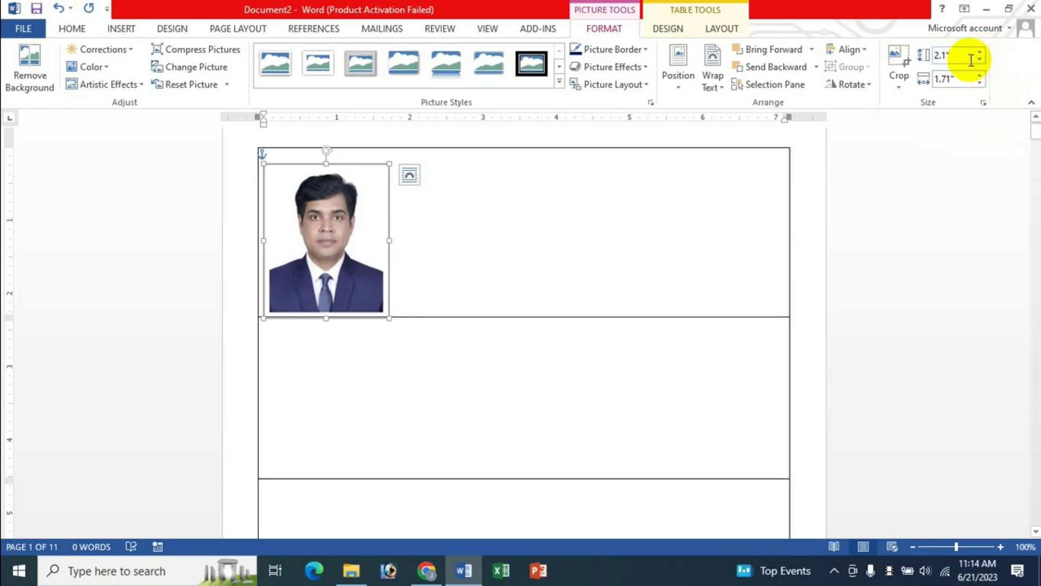
{"action": "left_click_drag", "start_coordinate": [975, 58], "coordinate": [933, 56]}
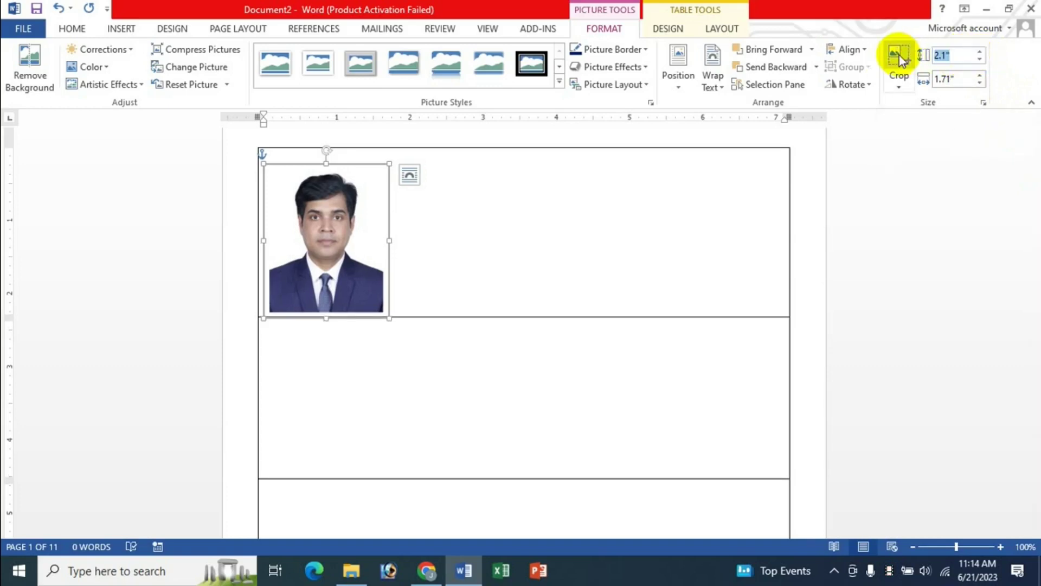
{"action": "type", "text": "2"}
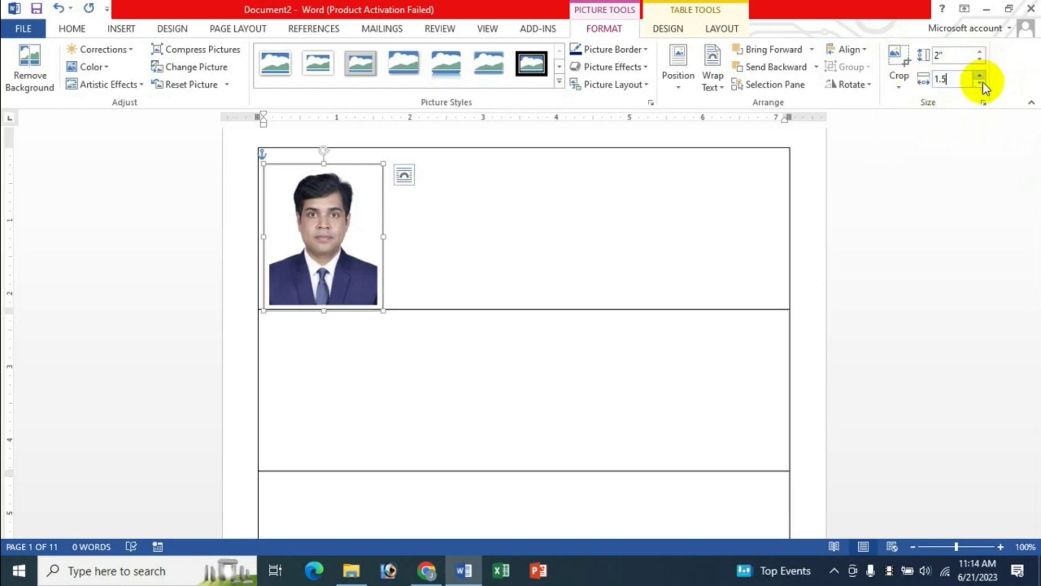
{"action": "left_click", "coordinate": [430, 225]}
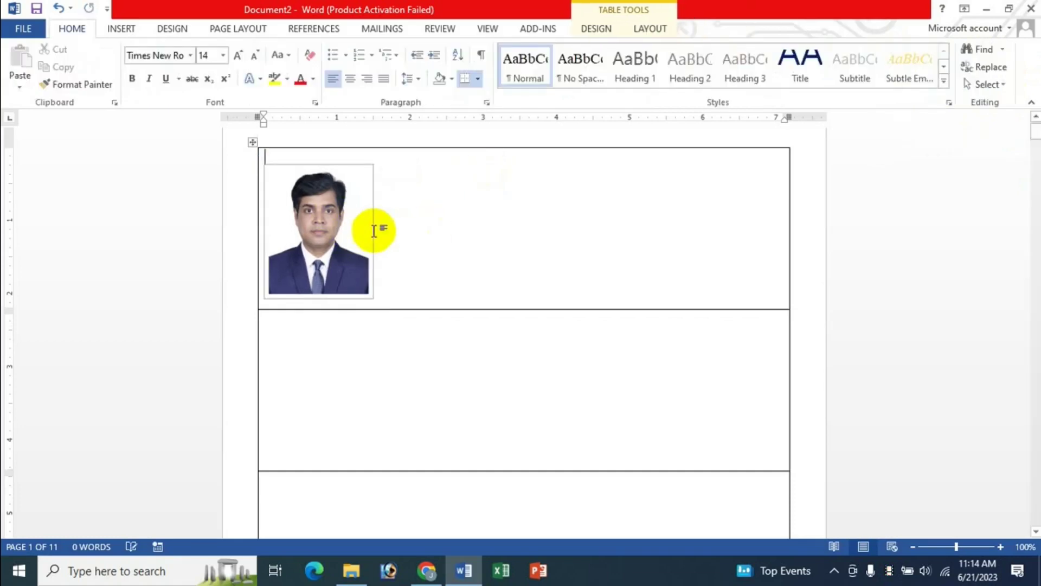
{"action": "left_click", "coordinate": [348, 232]}
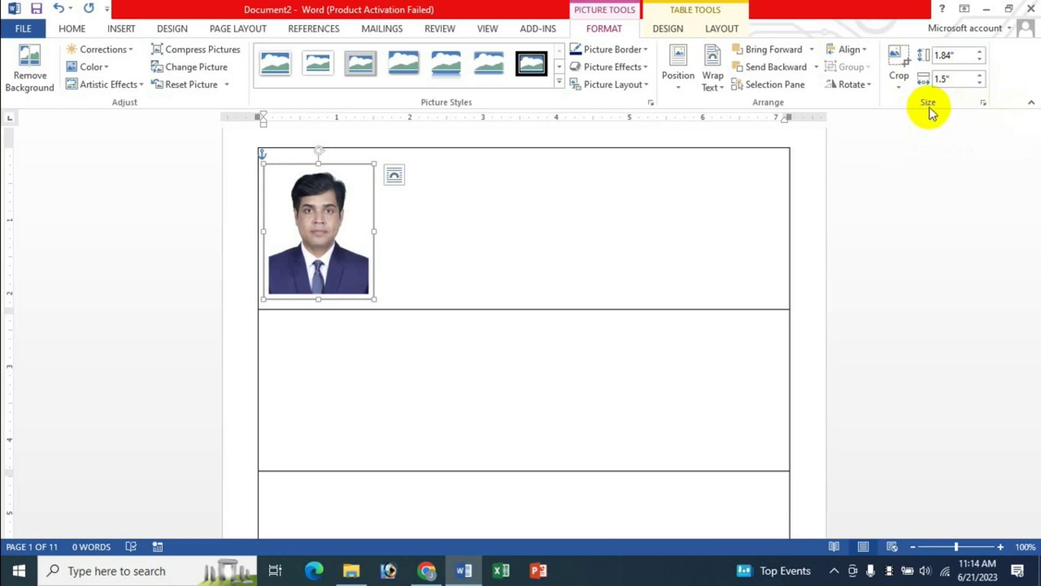
Unlock aspect ratio in the Size dialog and set Height 2" and Width 1.5"
{"action": "left_click", "coordinate": [984, 104]}
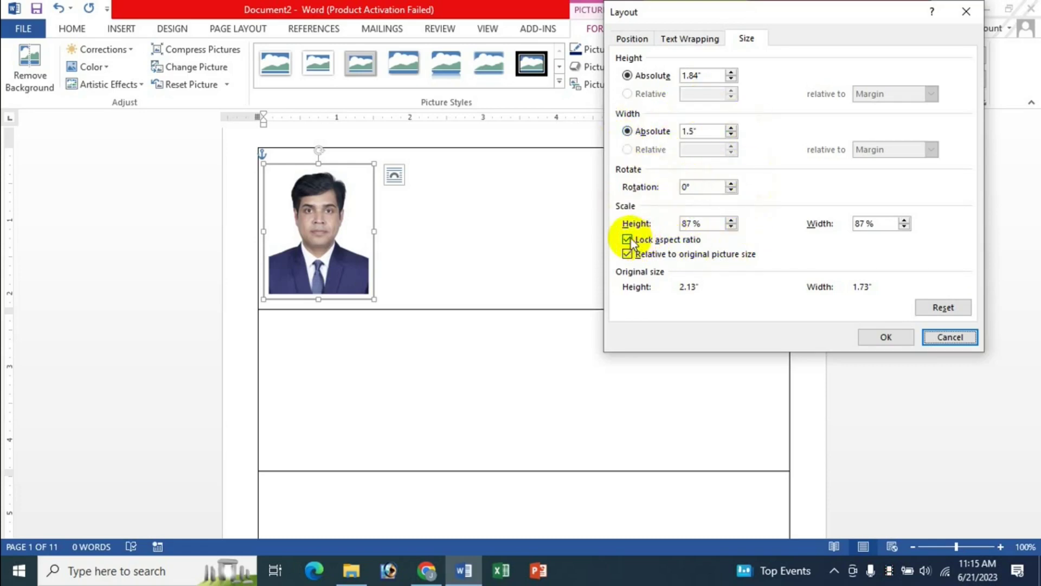
{"action": "left_click", "coordinate": [705, 75]}
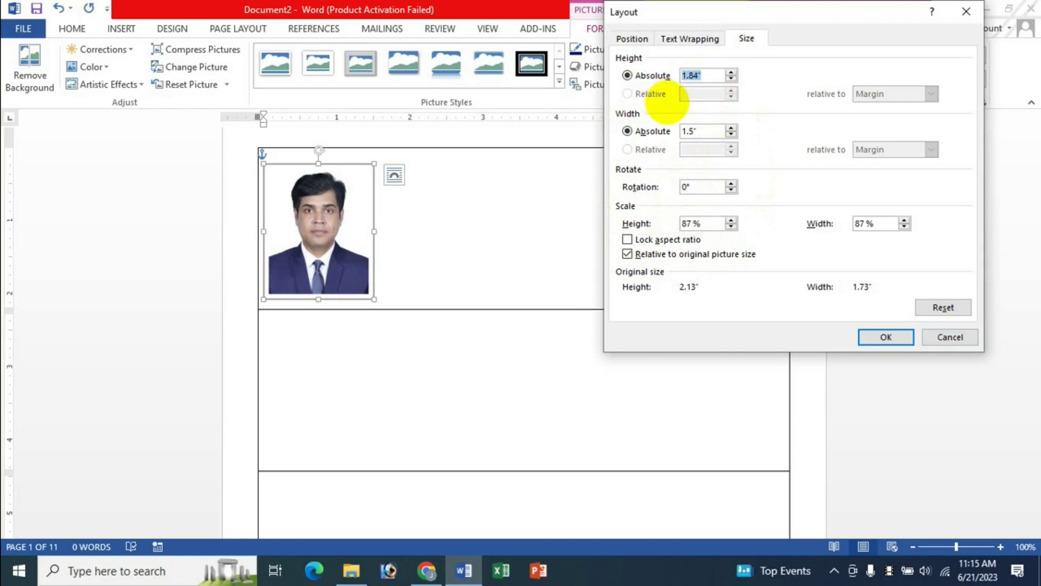
{"action": "type", "text": "2"}
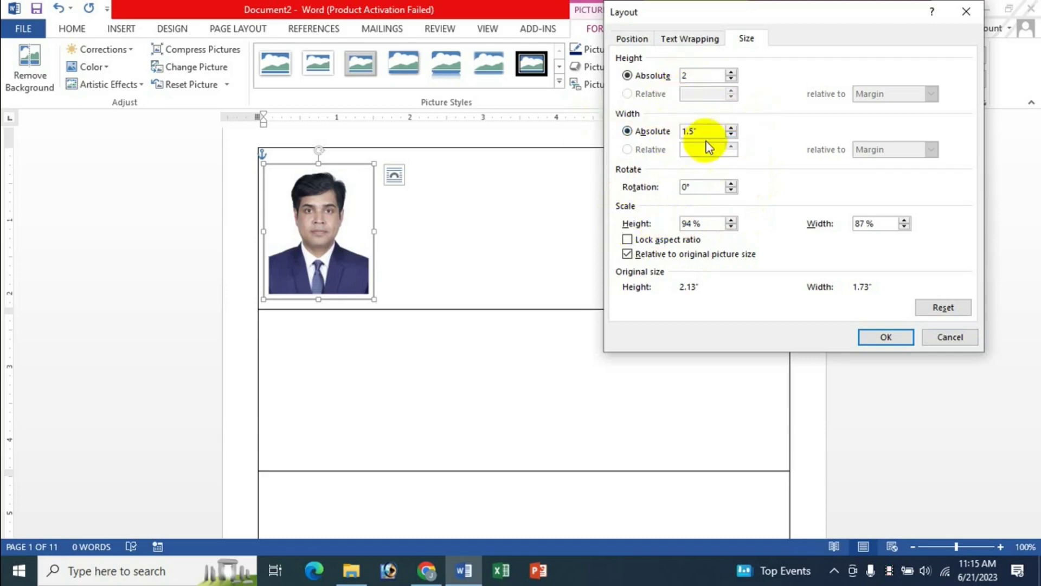
{"action": "left_click", "coordinate": [697, 132]}
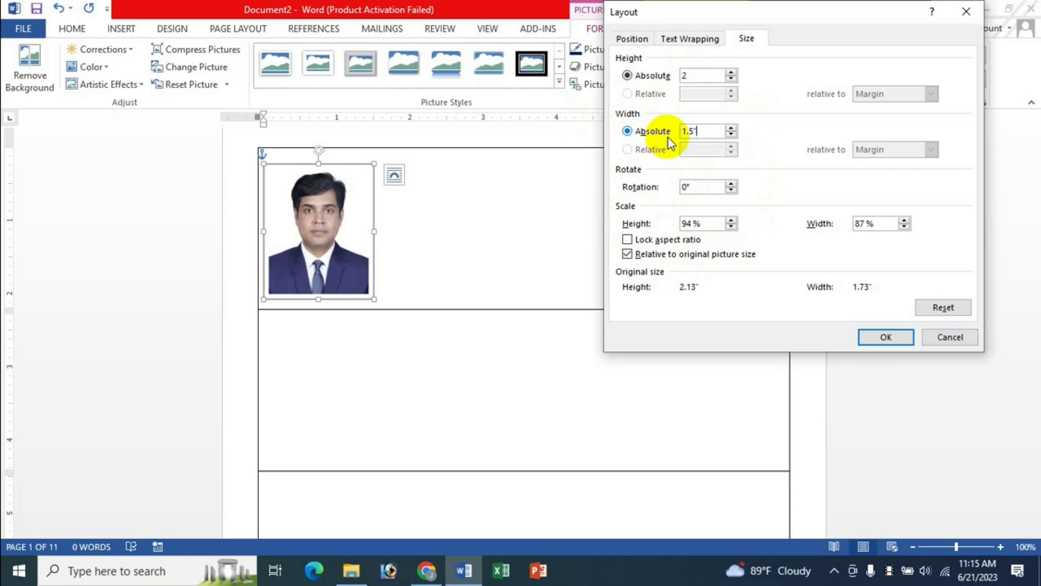
{"action": "left_click", "coordinate": [887, 343]}
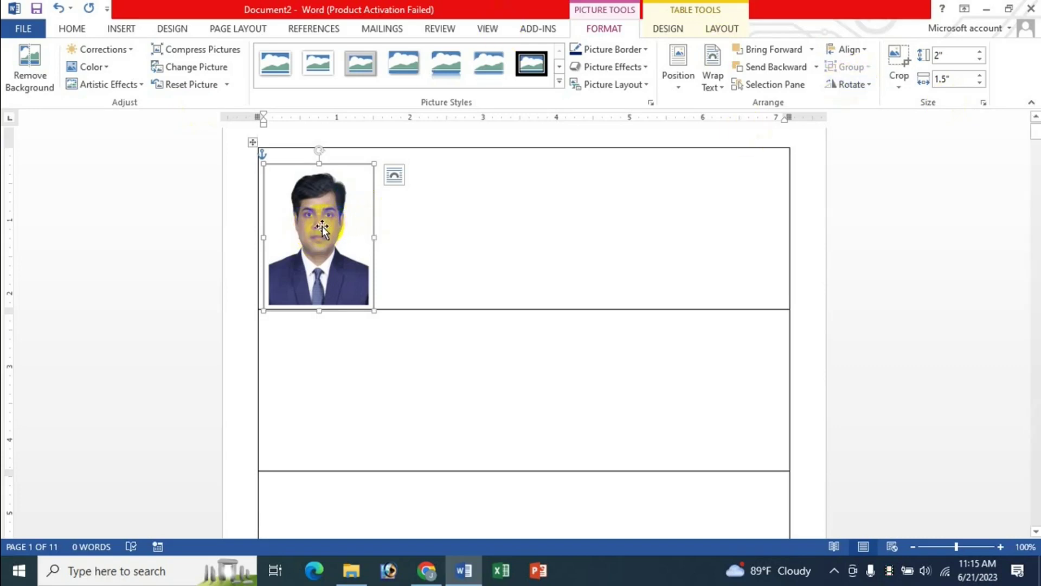
Move the photo up in the cell and give it a 1 pt dark blue border
{"action": "left_click_drag", "start_coordinate": [324, 226], "coordinate": [325, 218]}
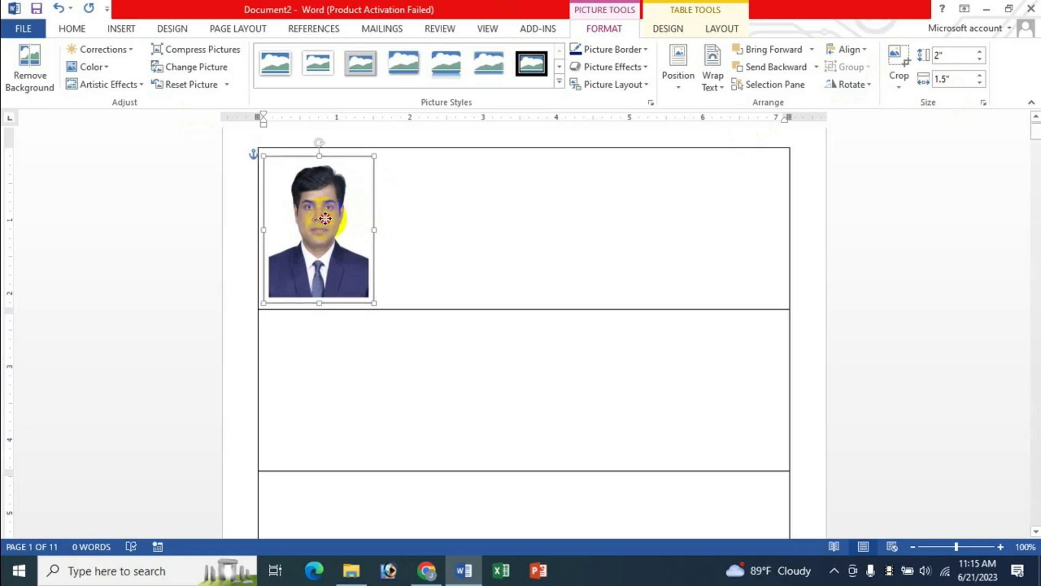
{"action": "left_click_drag", "start_coordinate": [325, 218], "coordinate": [328, 219]}
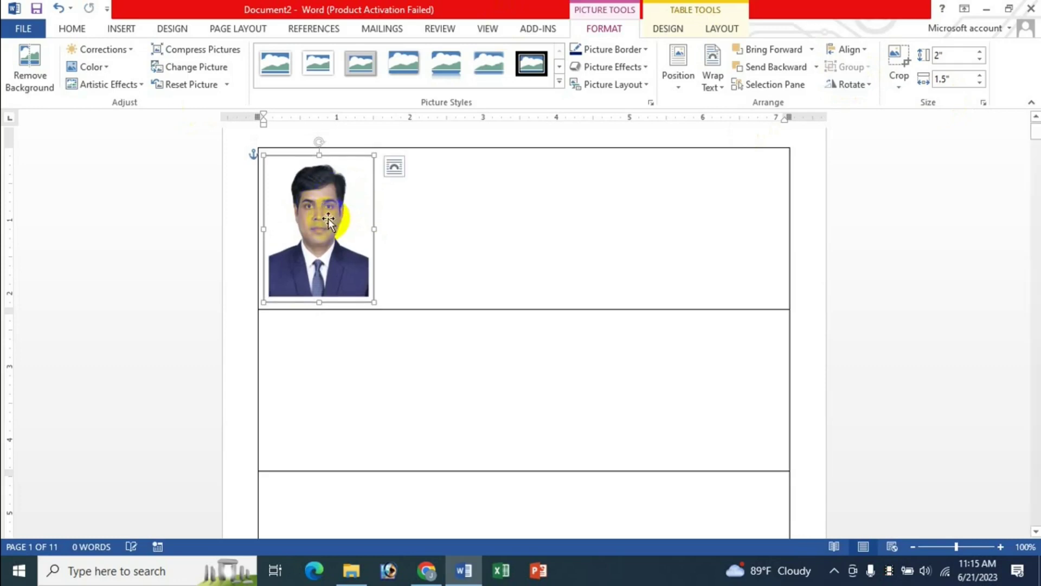
{"action": "left_click", "coordinate": [645, 49]}
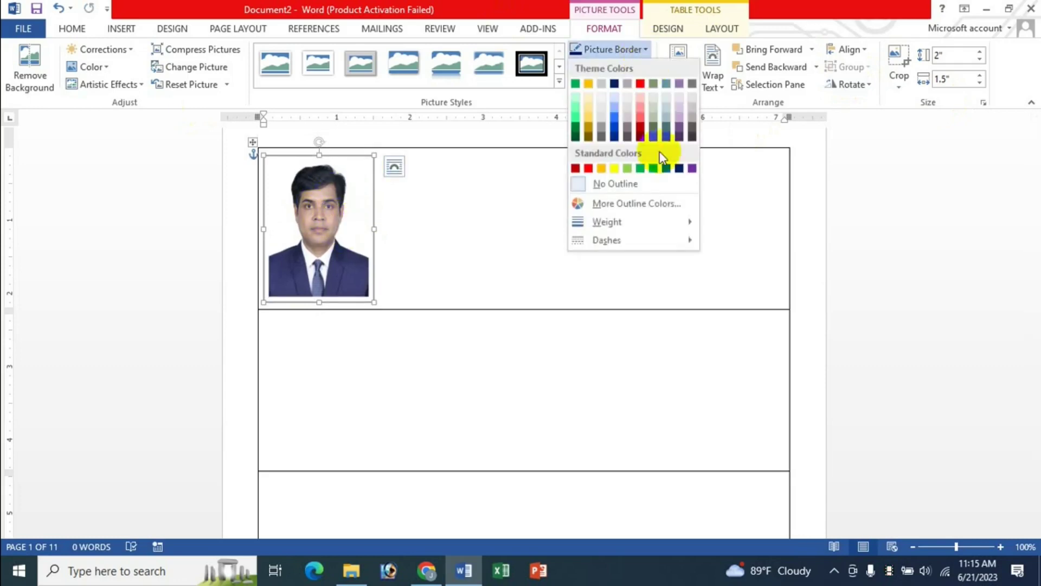
{"action": "mouse_move", "coordinate": [607, 223]}
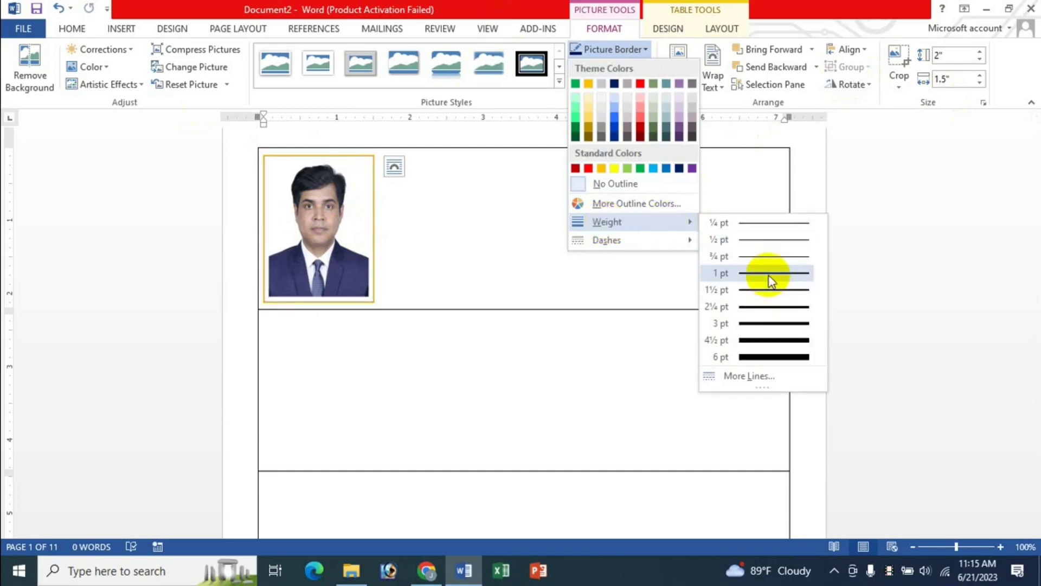
{"action": "left_click", "coordinate": [767, 274]}
{"action": "left_click", "coordinate": [350, 233]}
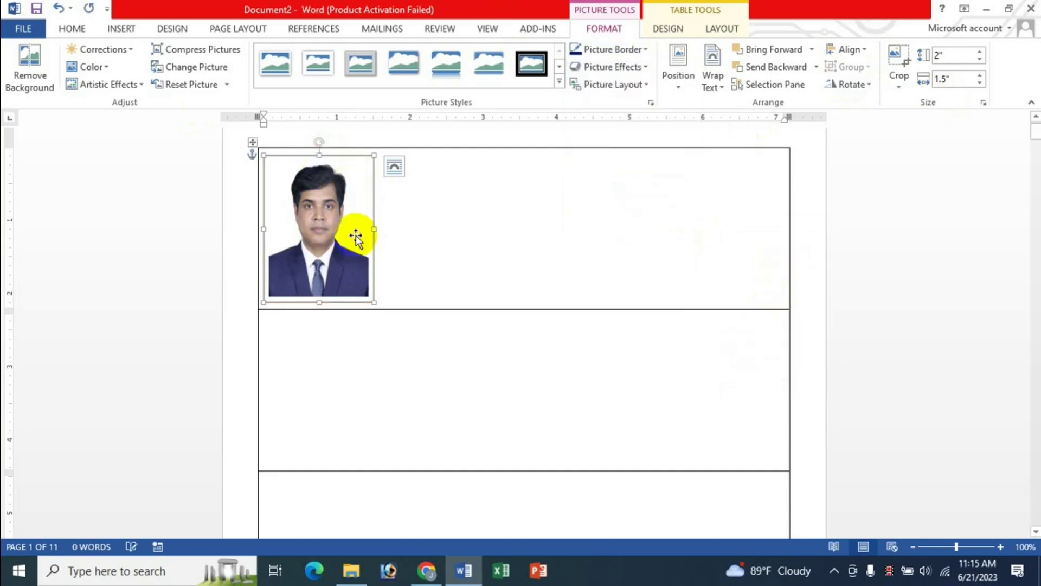
{"action": "left_click", "coordinate": [623, 47]}
{"action": "left_click", "coordinate": [614, 84]}
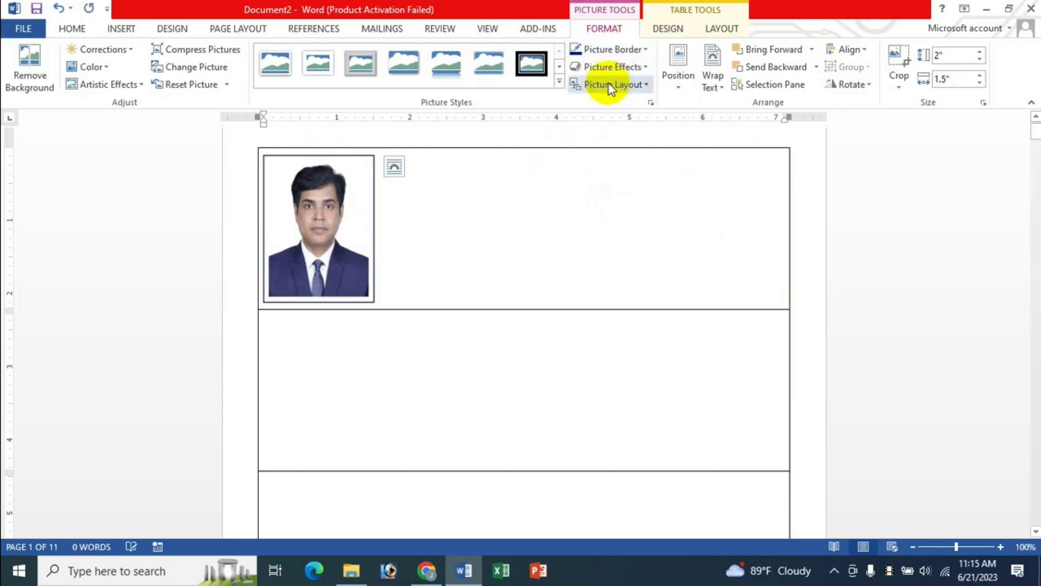
{"action": "left_click", "coordinate": [407, 228]}
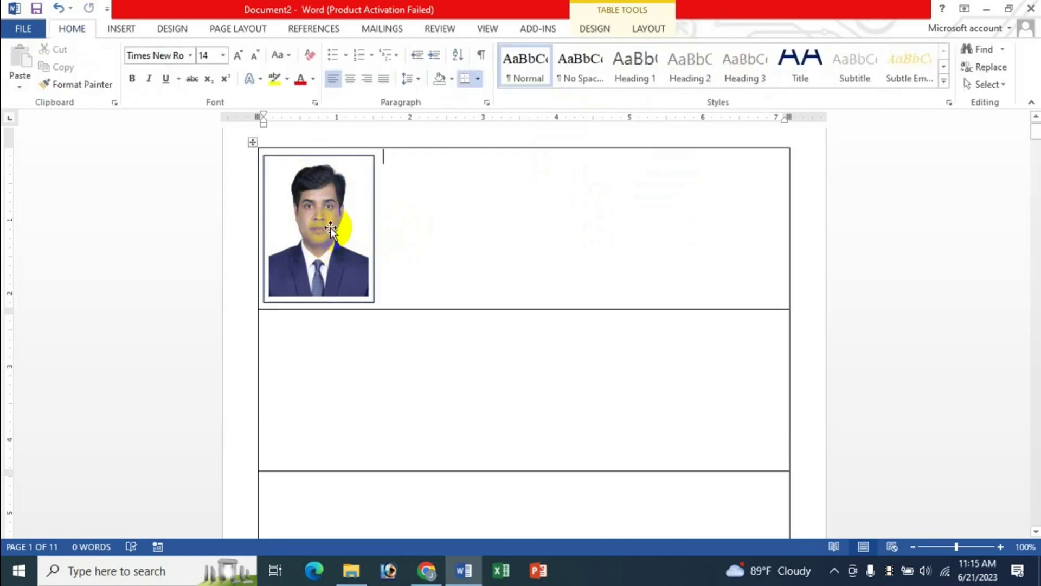
Nudge the photo up to the cell's top edge and check its placement
{"action": "left_click", "coordinate": [330, 228]}
{"action": "left_click_drag", "start_coordinate": [330, 224], "coordinate": [328, 219]}
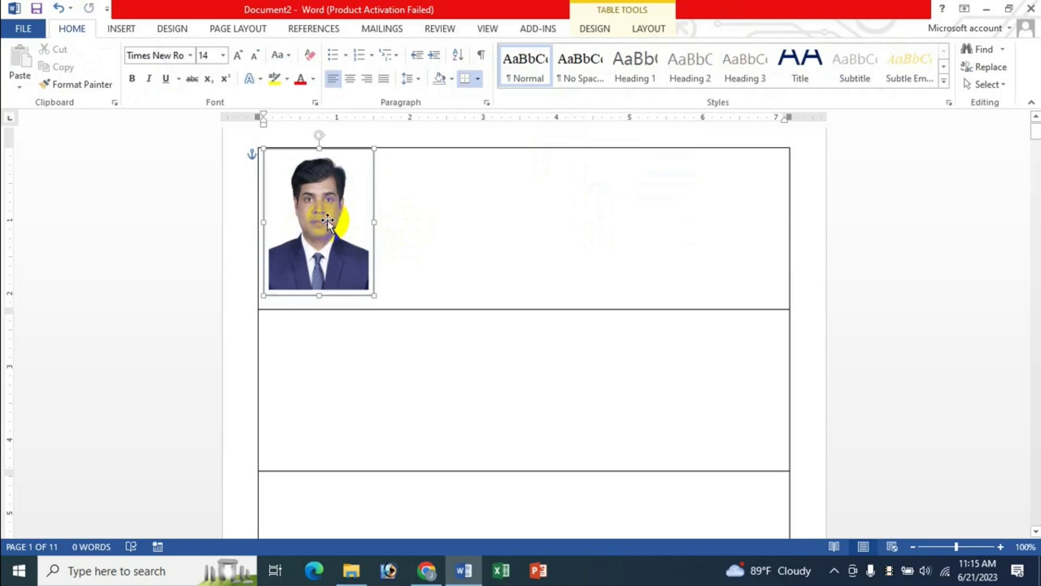
{"action": "left_click", "coordinate": [435, 223]}
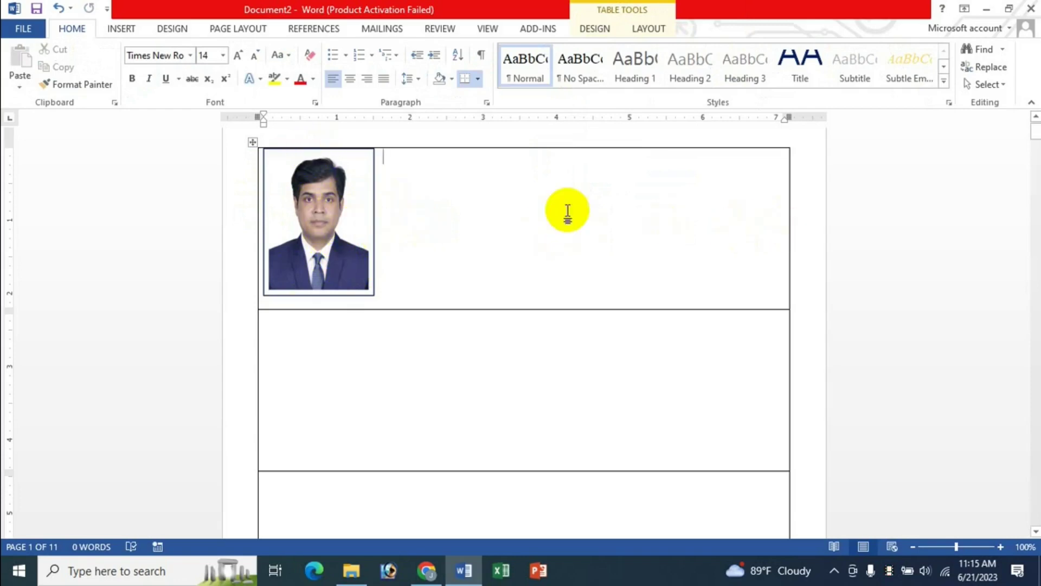
{"action": "left_click", "coordinate": [326, 210]}
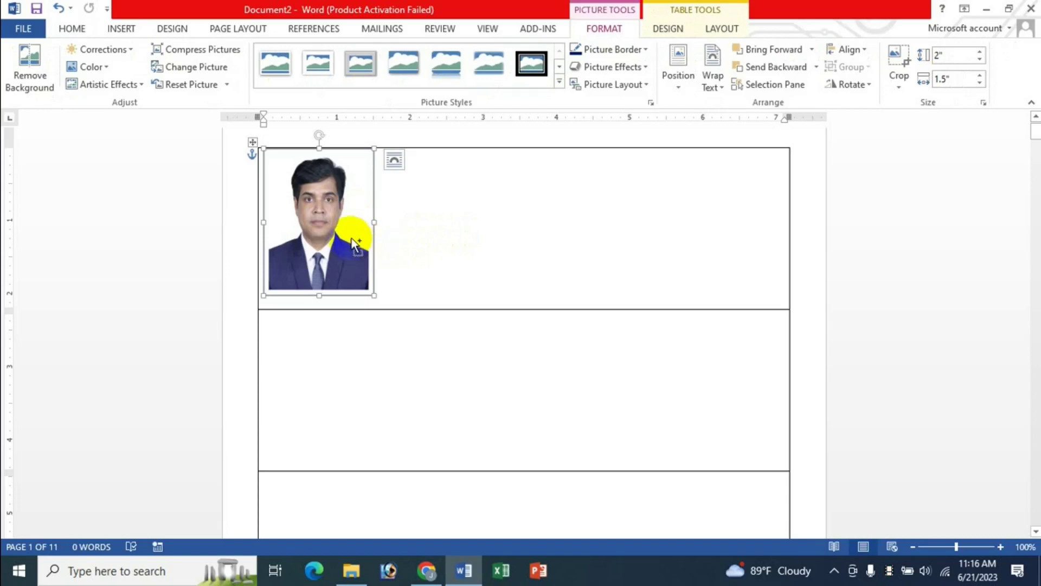
Ctrl-drag three photo copies across the first row, pushing the fourth to the right edge
{"action": "left_click", "coordinate": [394, 159]}
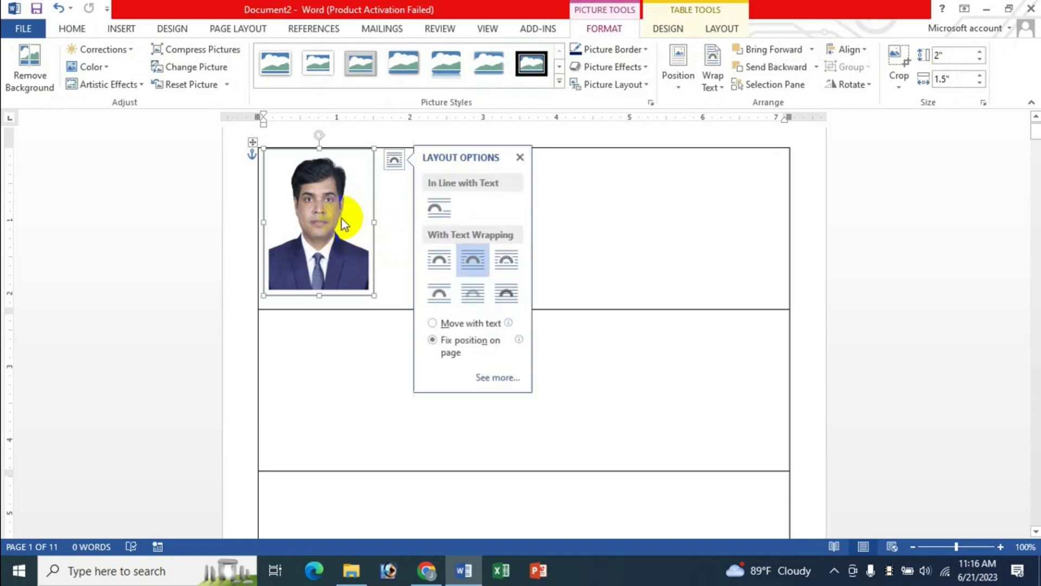
{"action": "left_click_drag", "start_coordinate": [343, 222], "coordinate": [455, 215]}
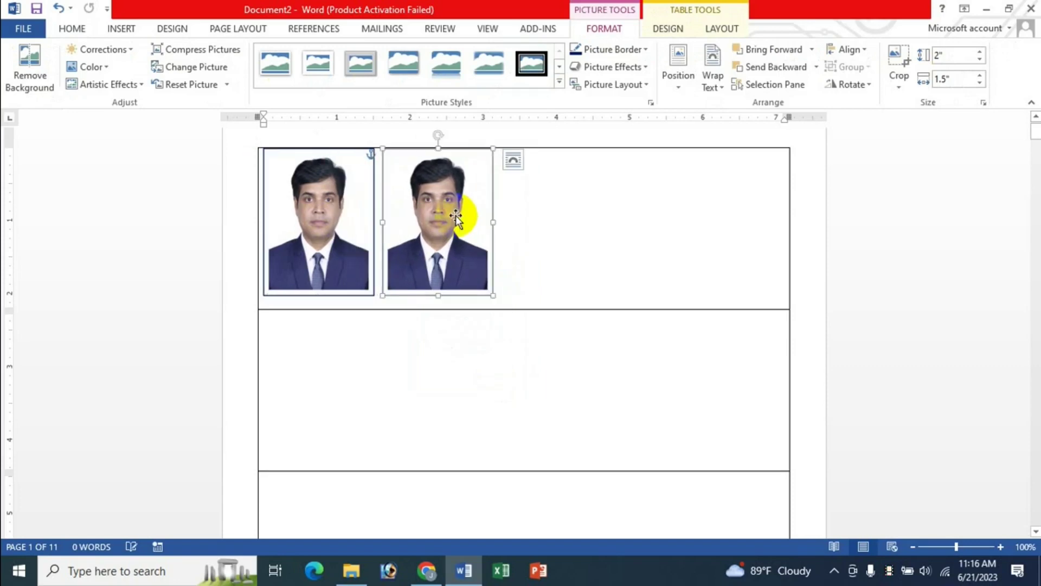
{"action": "left_click_drag", "start_coordinate": [493, 238], "coordinate": [566, 222]}
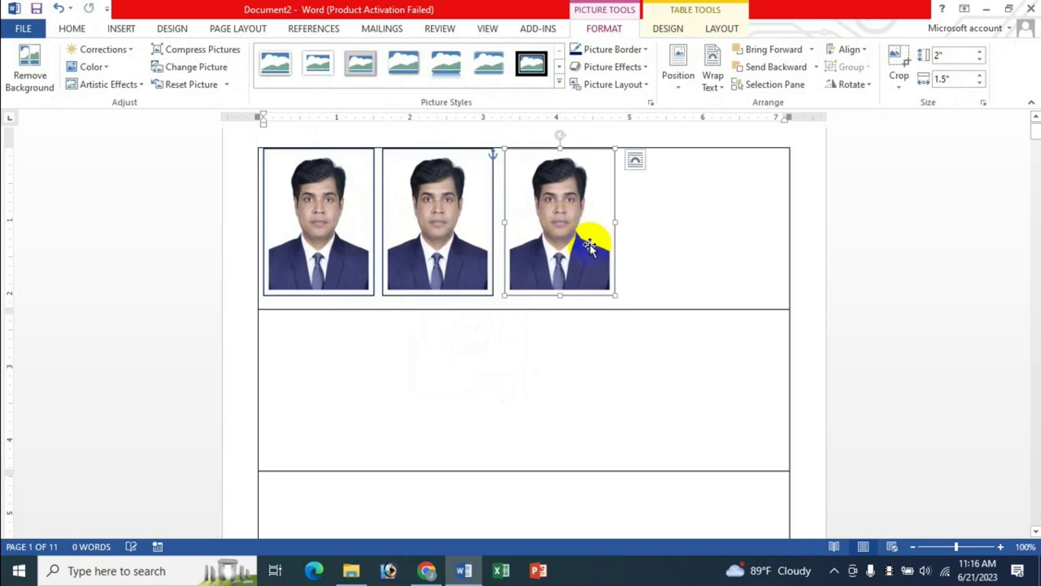
{"action": "left_click_drag", "start_coordinate": [593, 250], "coordinate": [682, 245]}
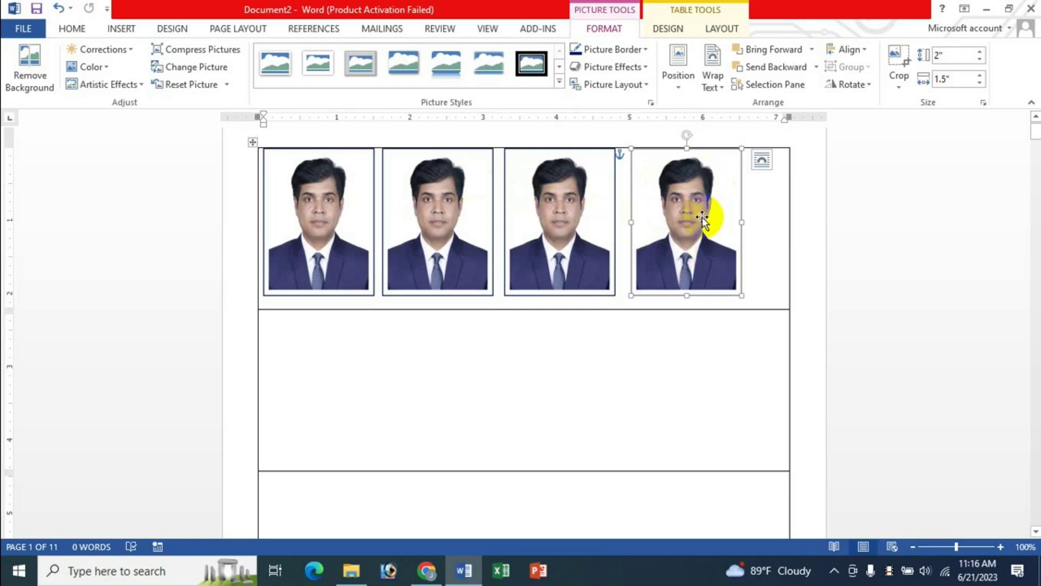
{"action": "left_click_drag", "start_coordinate": [698, 212], "coordinate": [735, 213]}
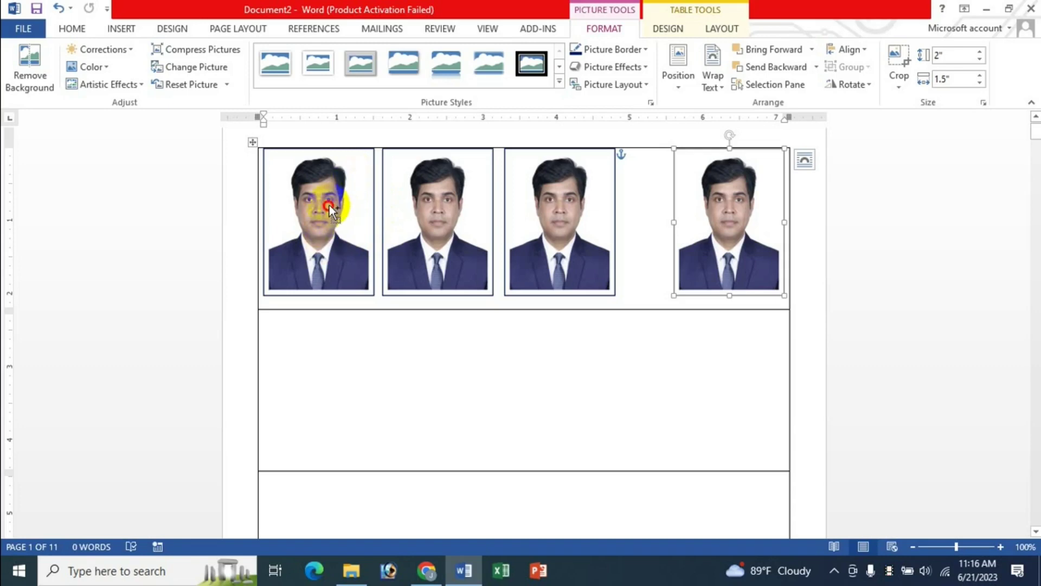
Select all four first-row photos, distribute them horizontally, and align them on their middles
{"action": "left_click", "coordinate": [329, 205], "text": "ctrl"}
{"action": "left_click", "coordinate": [438, 216], "text": "ctrl"}
{"action": "left_click", "coordinate": [560, 225], "text": "ctrl"}
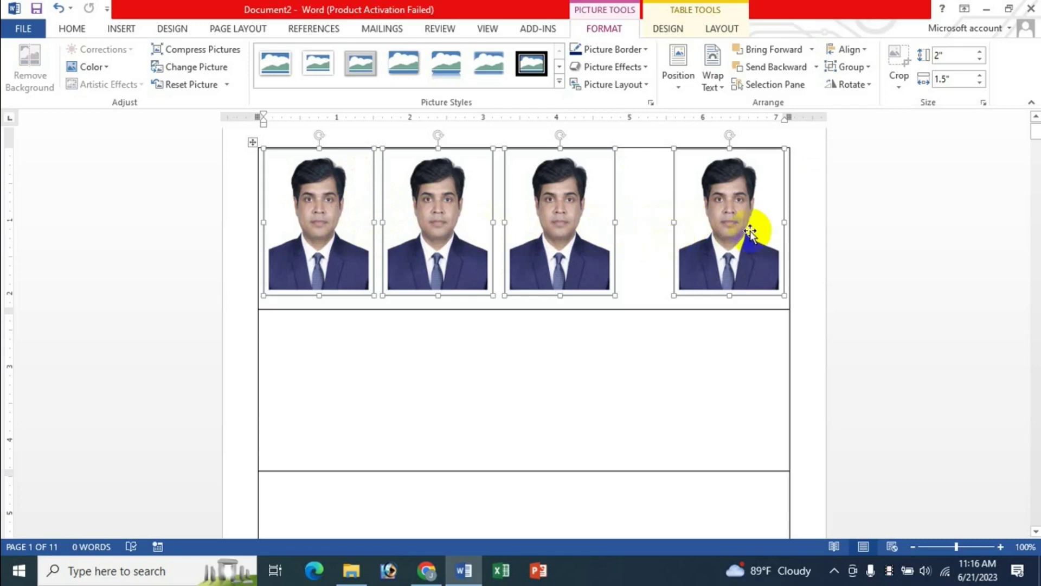
{"action": "left_click", "coordinate": [862, 51]}
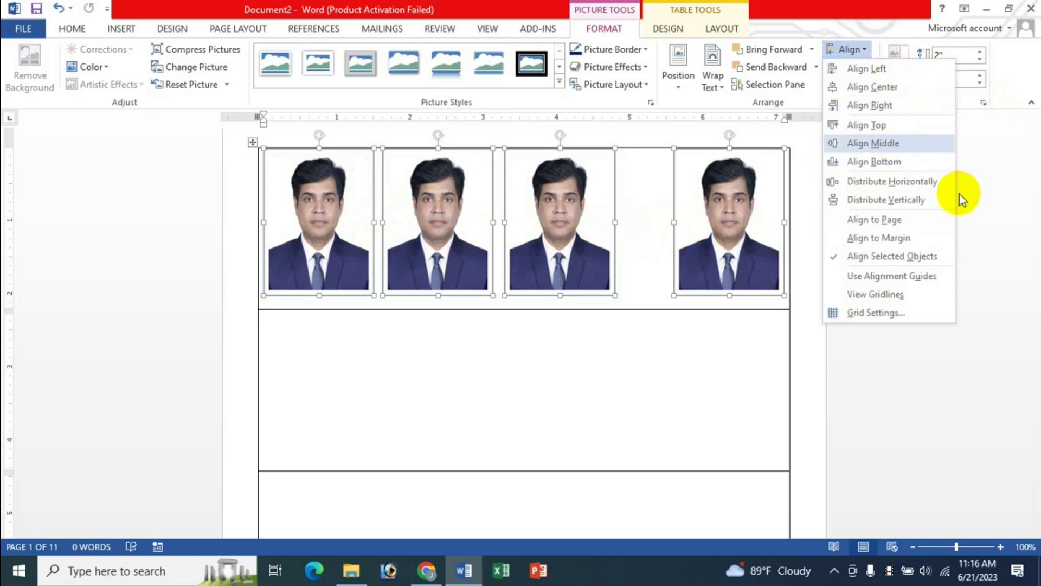
{"action": "left_click", "coordinate": [898, 182]}
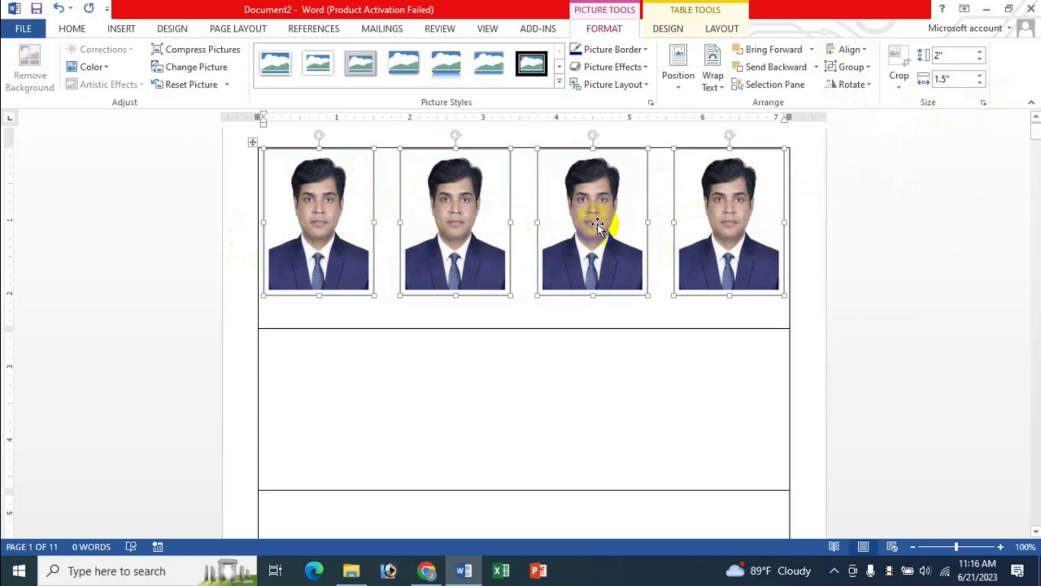
{"action": "left_click", "coordinate": [860, 50]}
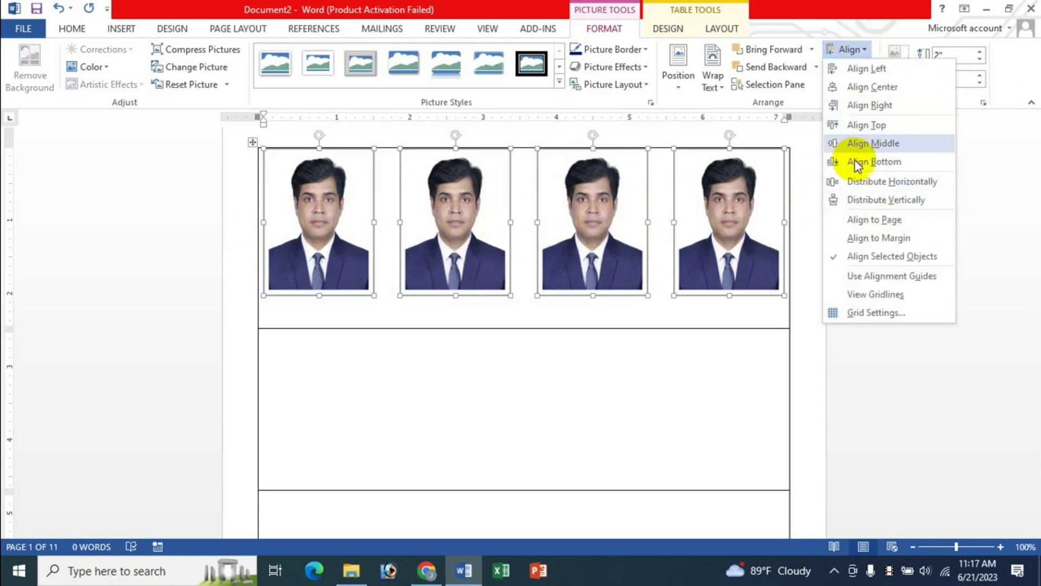
{"action": "left_click", "coordinate": [870, 145]}
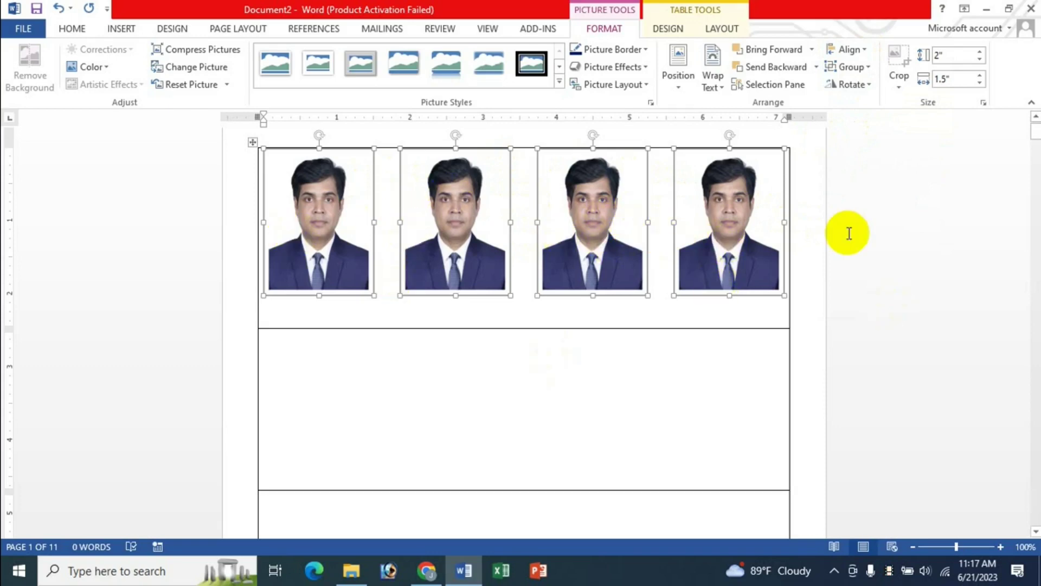
Select the second photo and begin replacing it with a picture from the computer
{"action": "left_click", "coordinate": [336, 314]}
{"action": "left_click", "coordinate": [305, 208]}
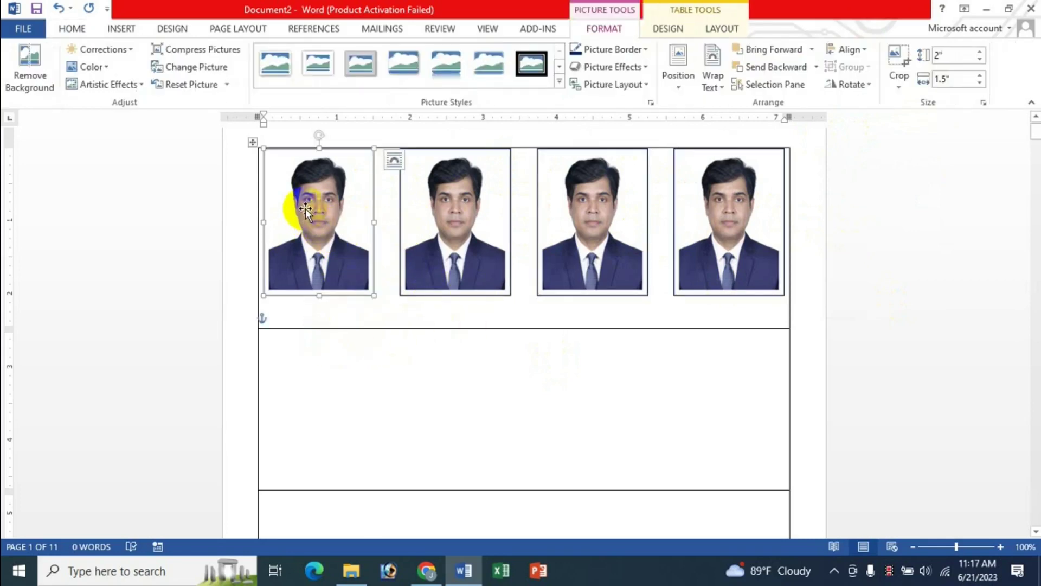
{"action": "left_click", "coordinate": [467, 209]}
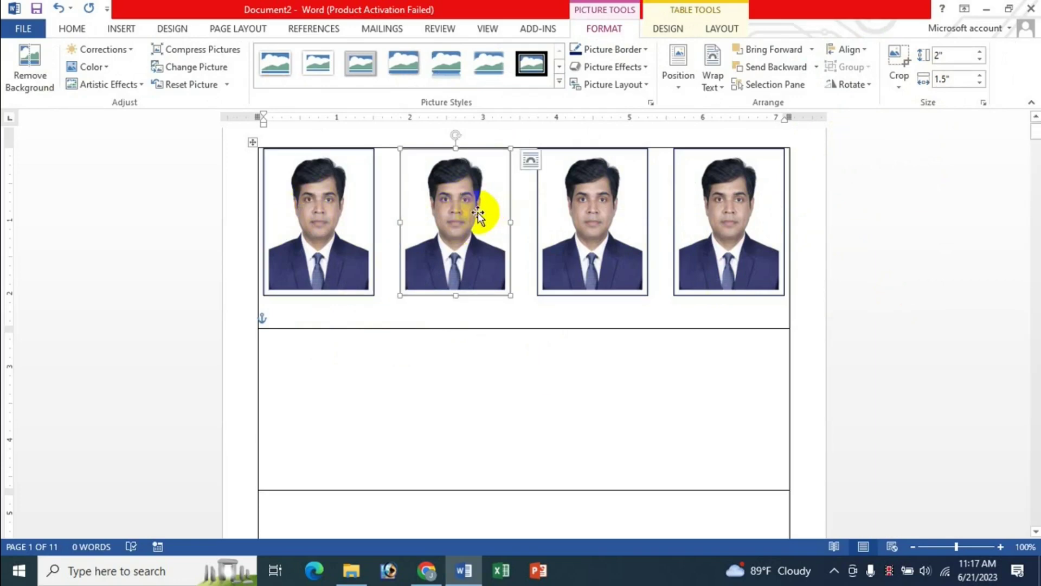
{"action": "left_click", "coordinate": [347, 220]}
{"action": "left_click", "coordinate": [443, 227]}
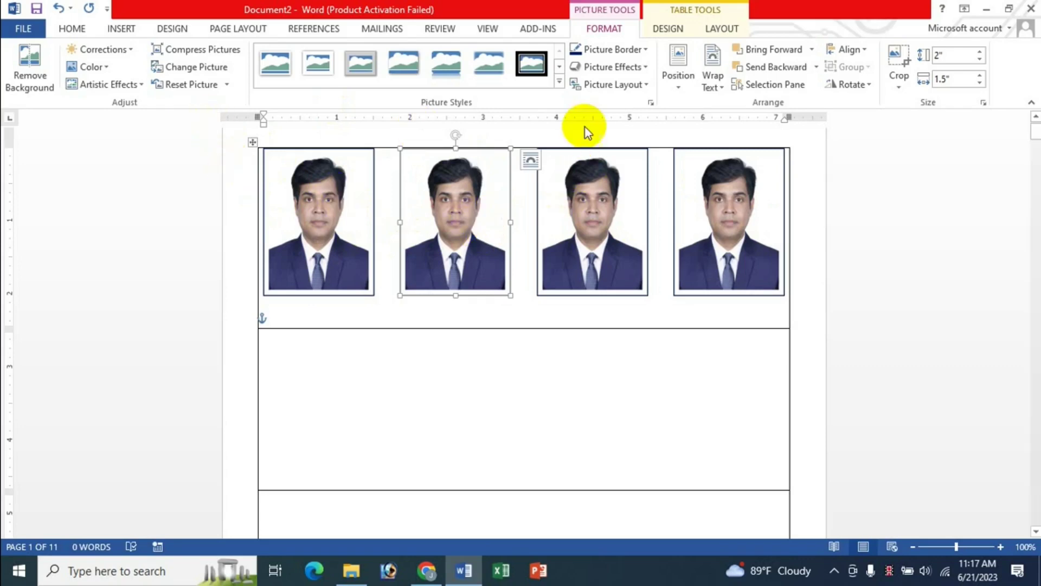
{"action": "left_click", "coordinate": [198, 67]}
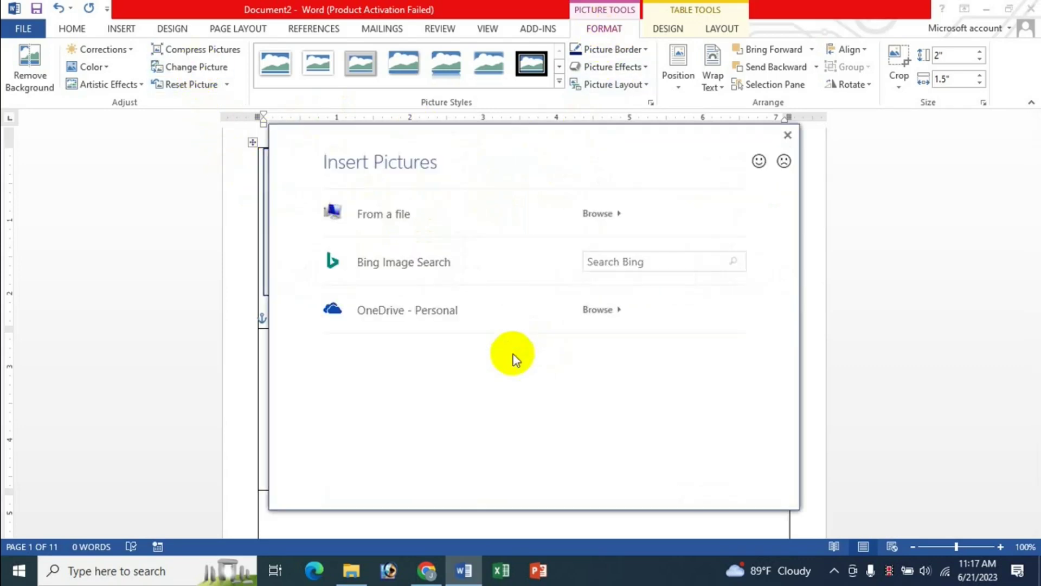
{"action": "left_click", "coordinate": [388, 209]}
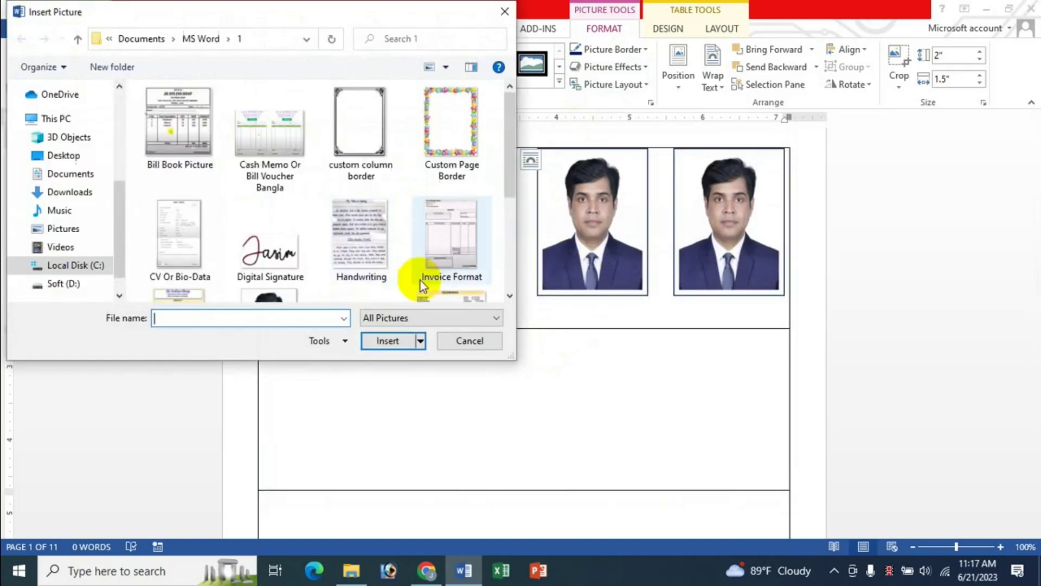
{"action": "mouse_move", "coordinate": [98, 228]}
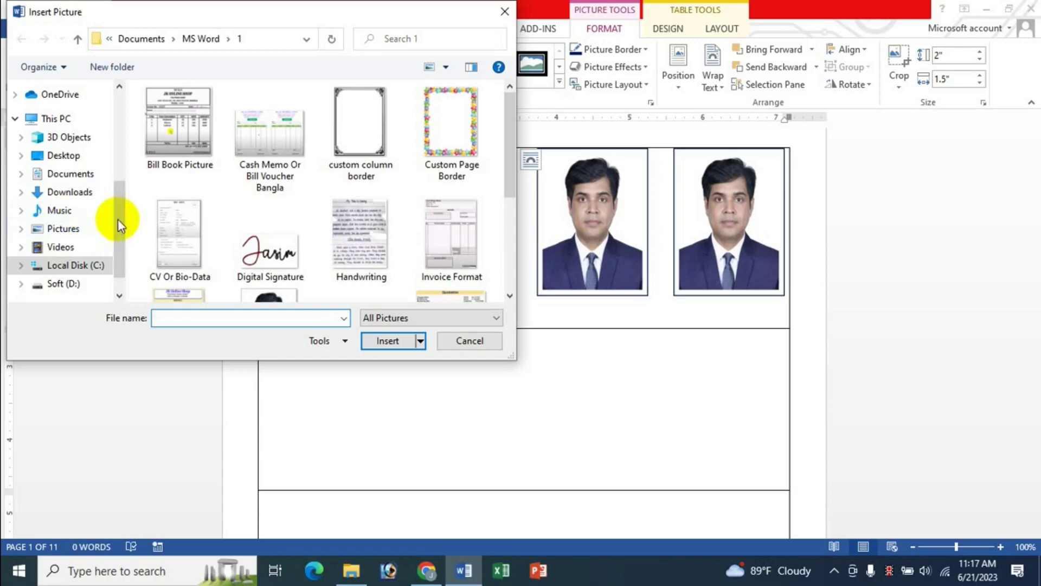
From Documents > MS Word > Photo > Free Image, put the girl's photo in the second slot
{"action": "left_click", "coordinate": [70, 174]}
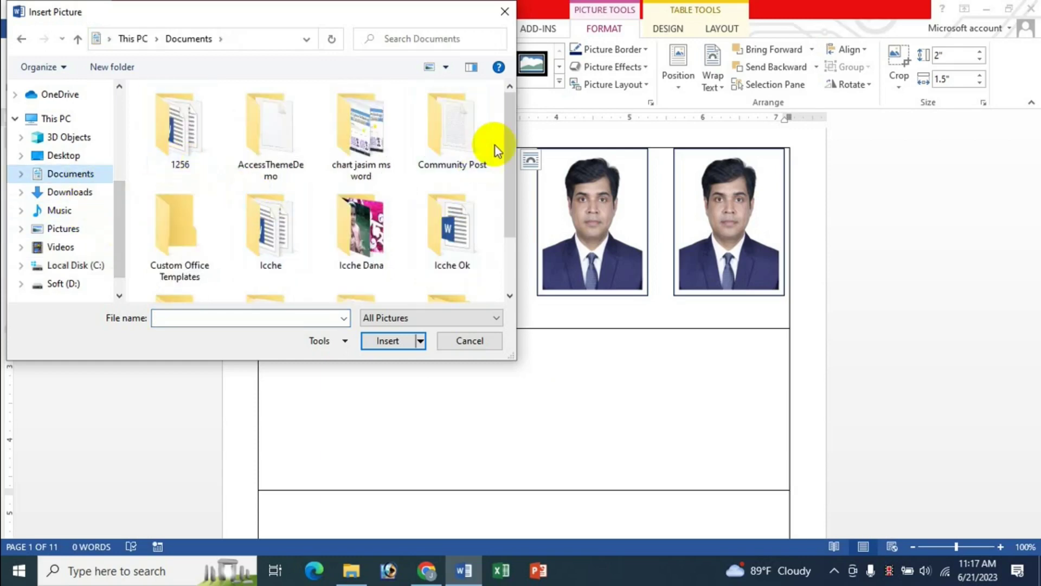
{"action": "scroll", "coordinate": [327, 272], "scroll_direction": "down", "scroll_amount": 2}
{"action": "double_click", "coordinate": [349, 263]}
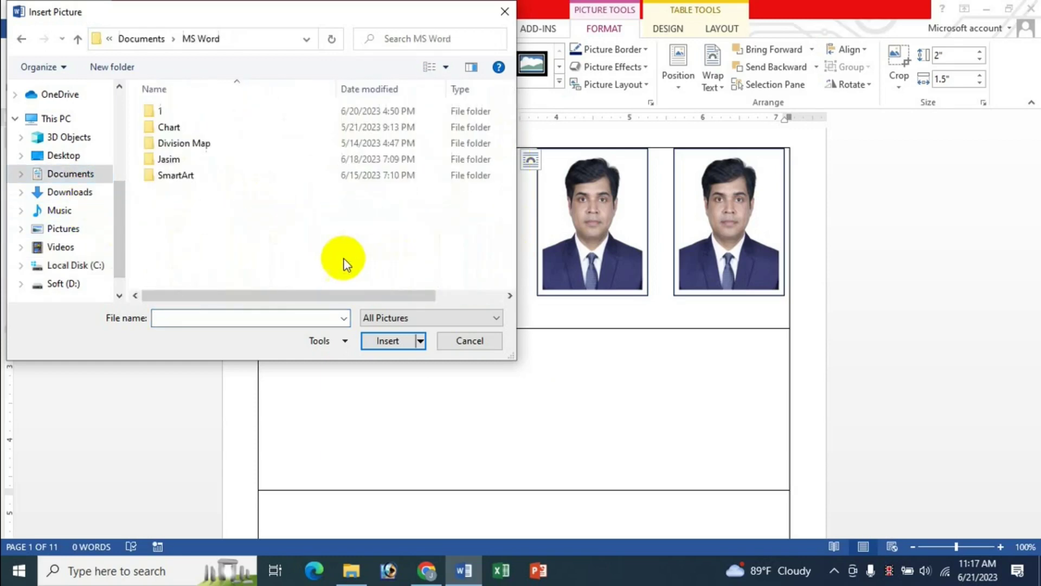
{"action": "double_click", "coordinate": [165, 111]}
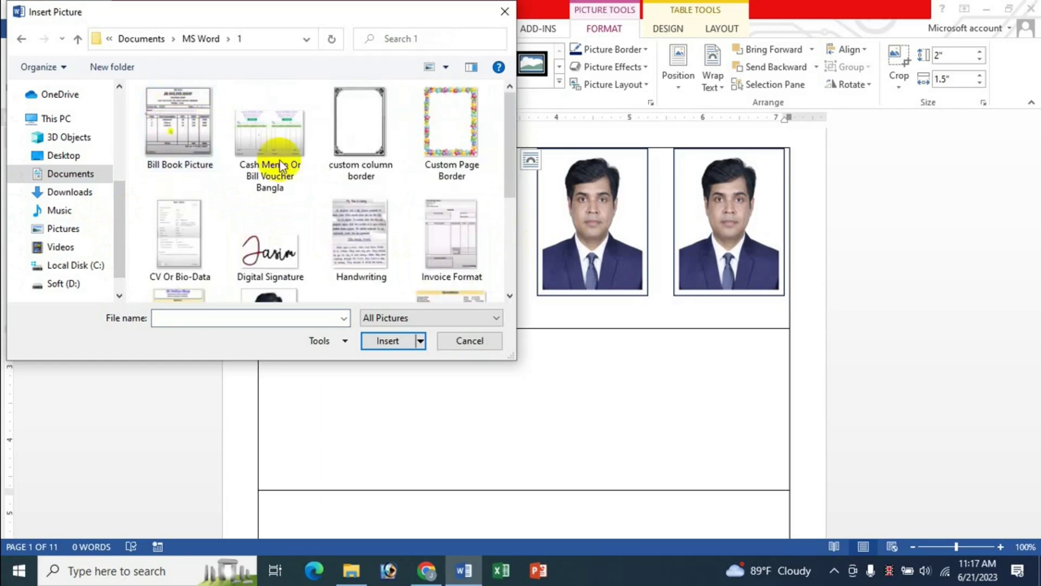
{"action": "key", "text": "alt+Left"}
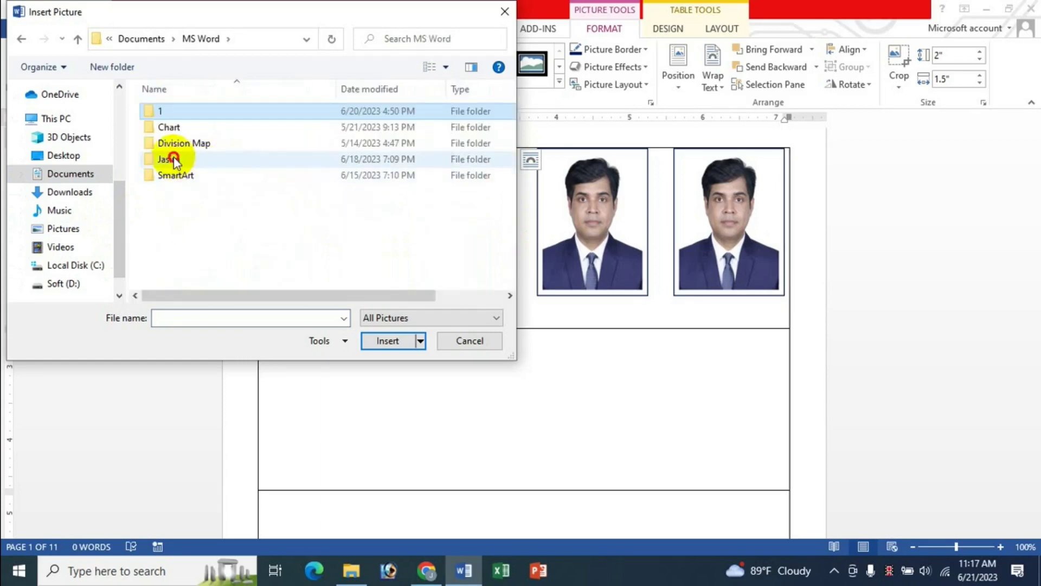
{"action": "double_click", "coordinate": [172, 158]}
{"action": "double_click", "coordinate": [193, 143]}
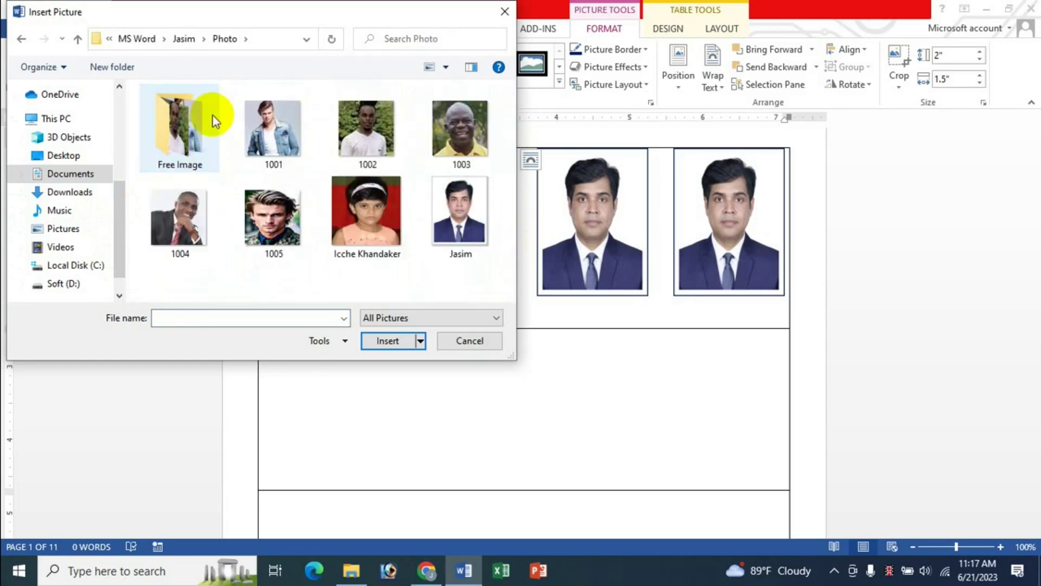
{"action": "double_click", "coordinate": [168, 142]}
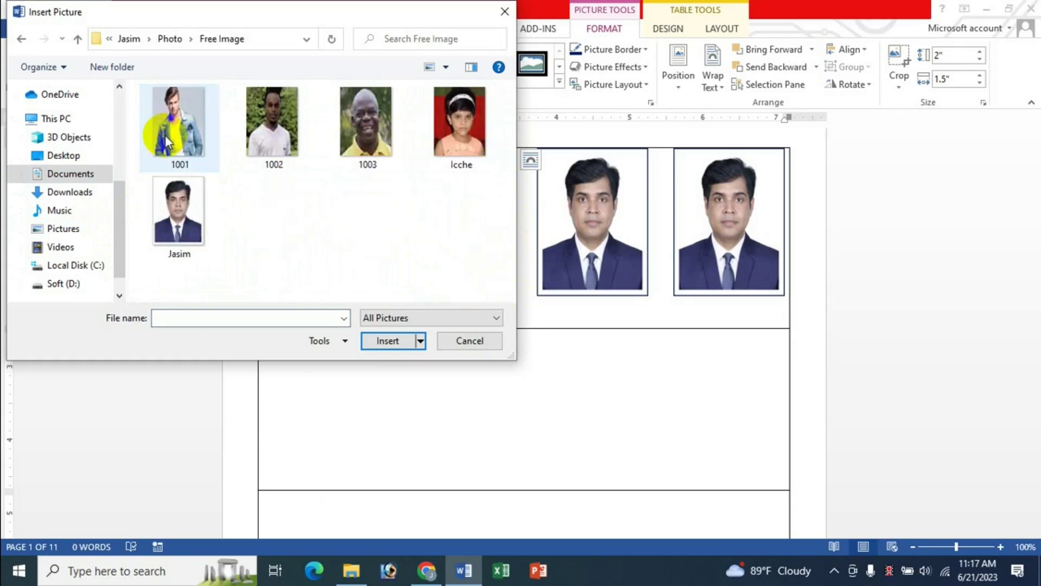
{"action": "left_click", "coordinate": [467, 148]}
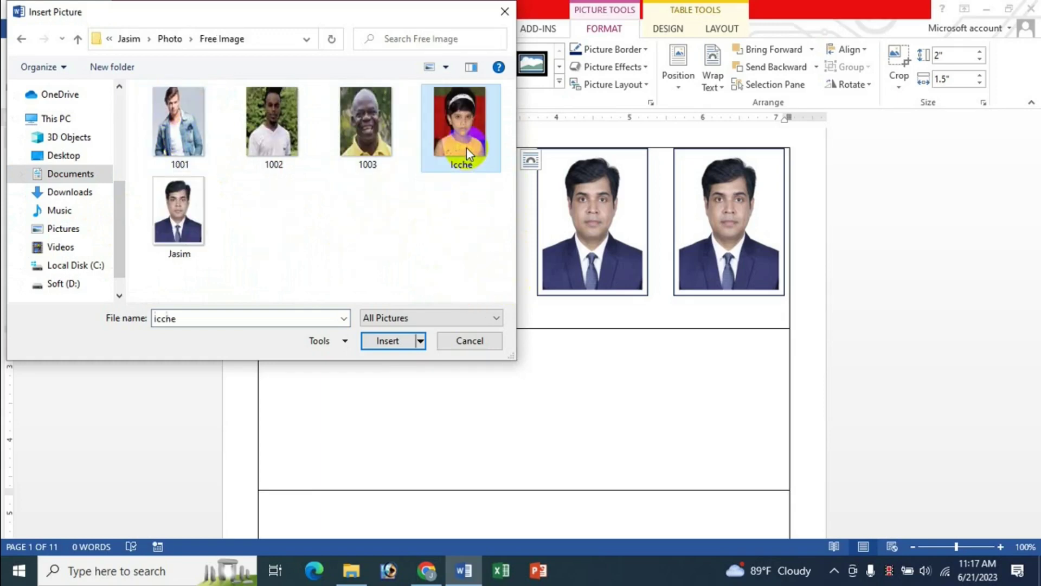
{"action": "left_click", "coordinate": [384, 340]}
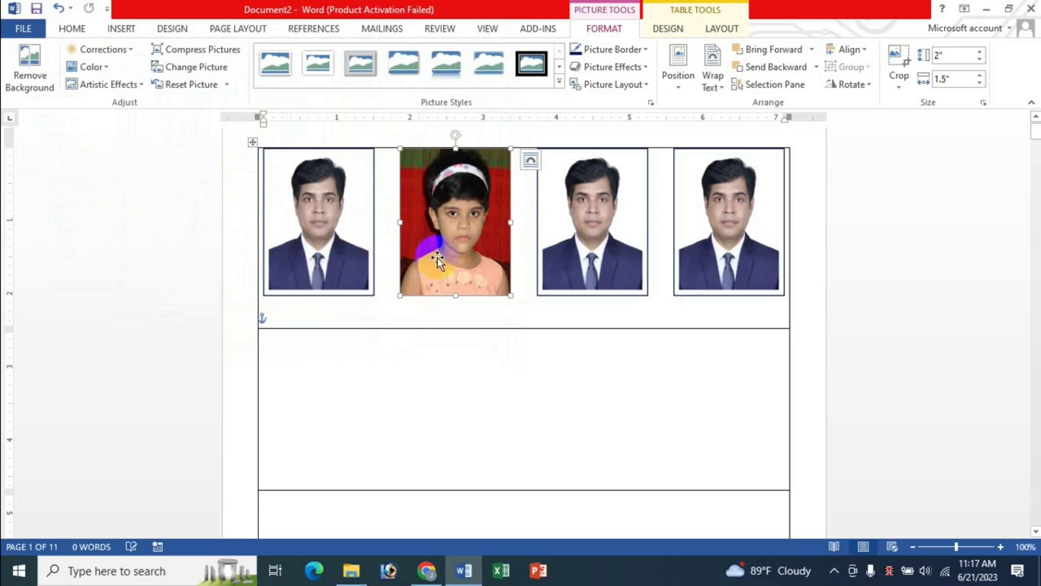
Replace the third photo with picture 1002 of the young man
{"action": "left_click", "coordinate": [610, 224]}
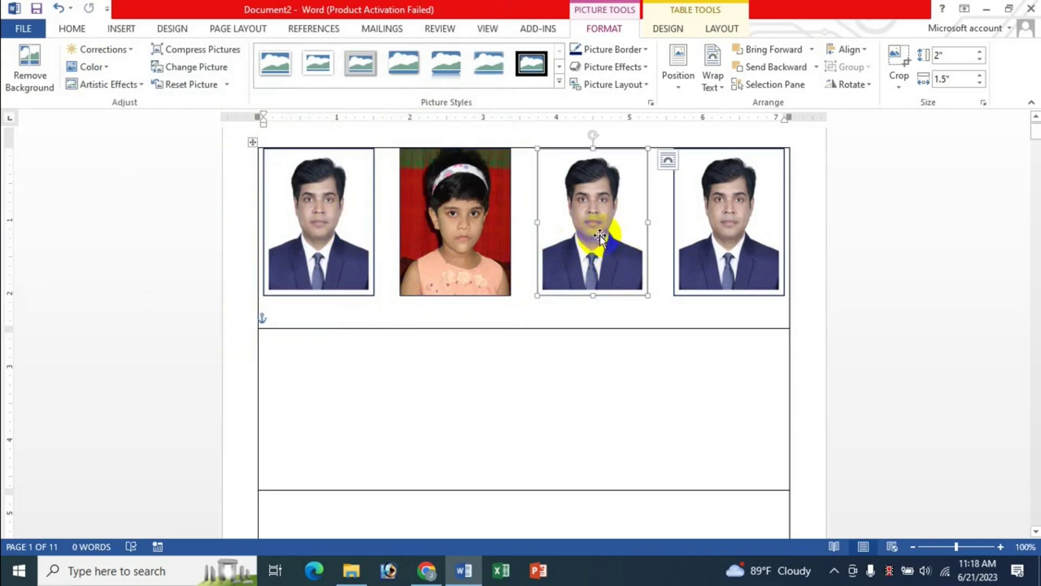
{"action": "left_click", "coordinate": [209, 72]}
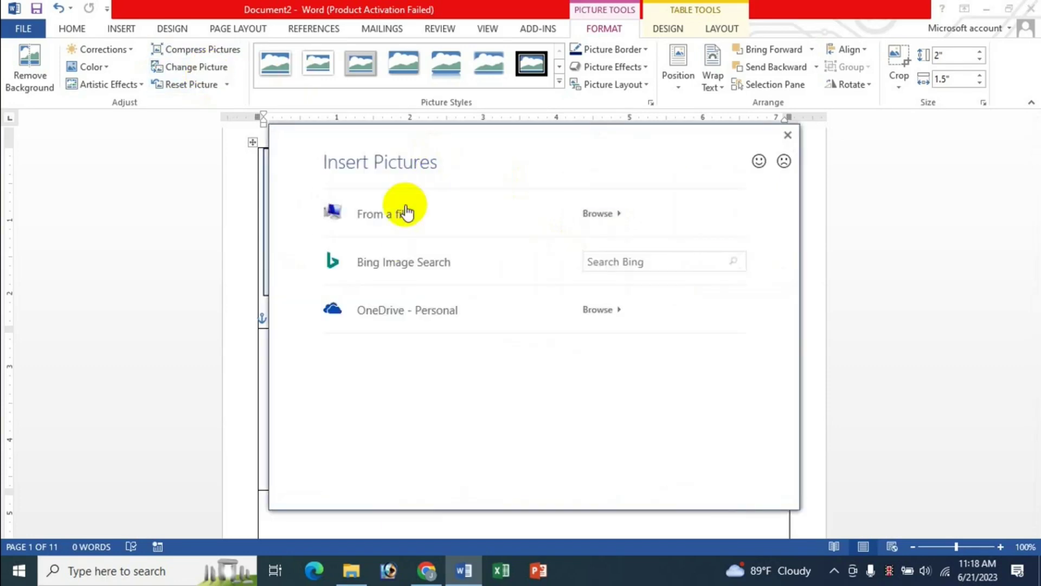
{"action": "left_click", "coordinate": [395, 217]}
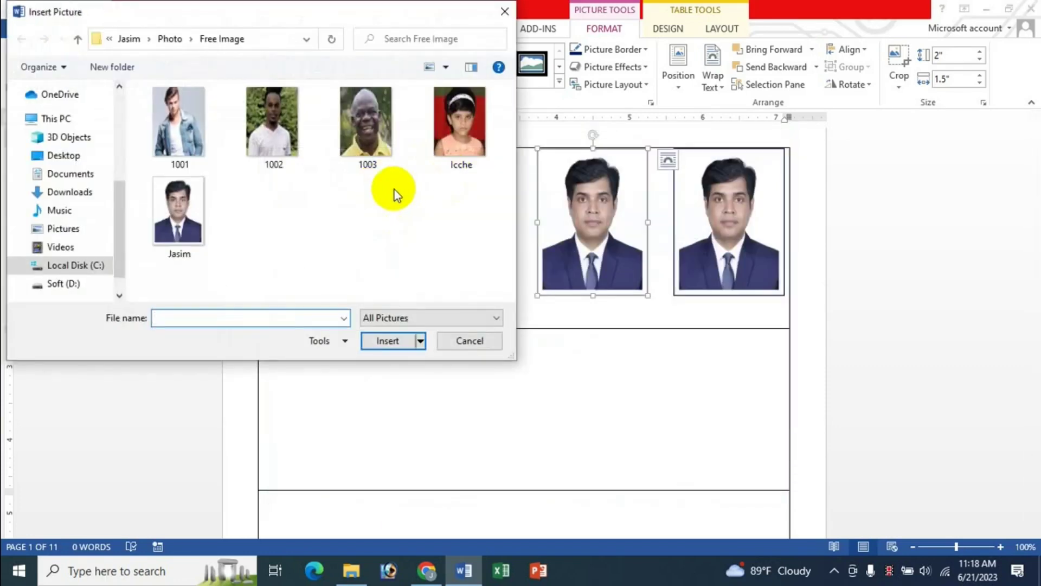
{"action": "left_click", "coordinate": [268, 160]}
{"action": "left_click", "coordinate": [388, 341]}
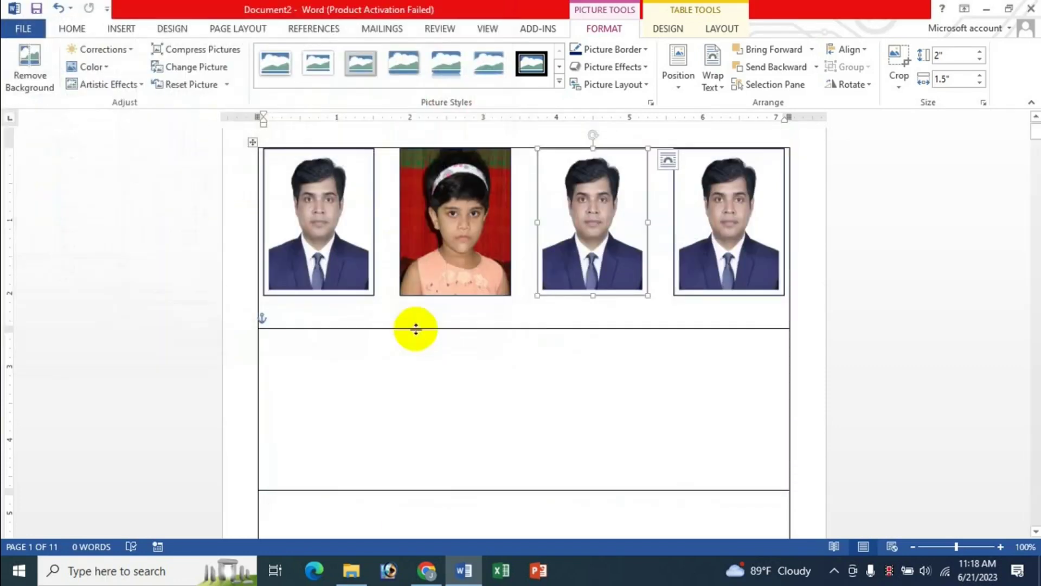
Replace the fourth photo with photo 1003 and check the finished row
{"action": "left_click", "coordinate": [718, 223]}
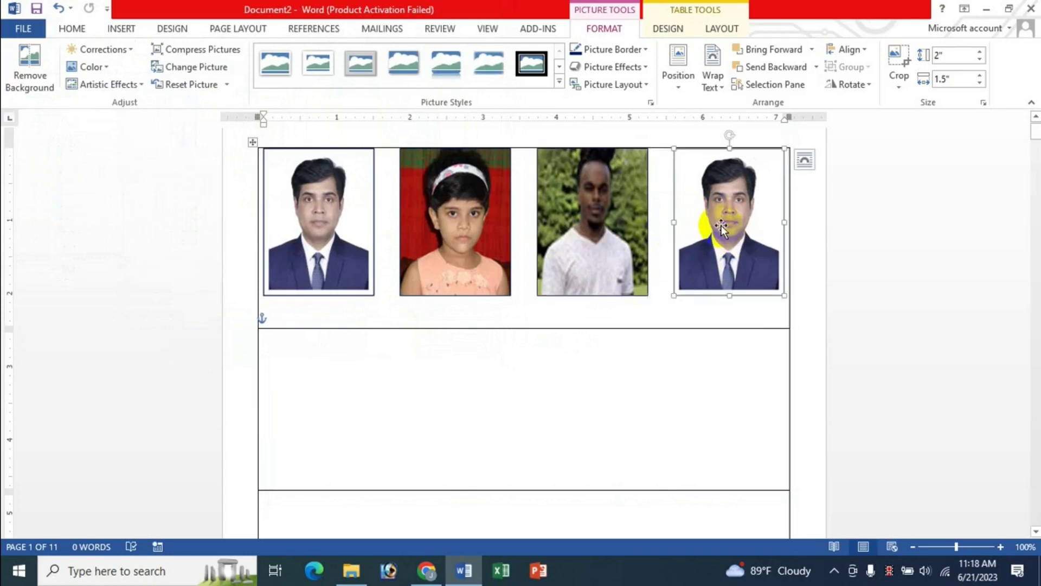
{"action": "left_click", "coordinate": [203, 66]}
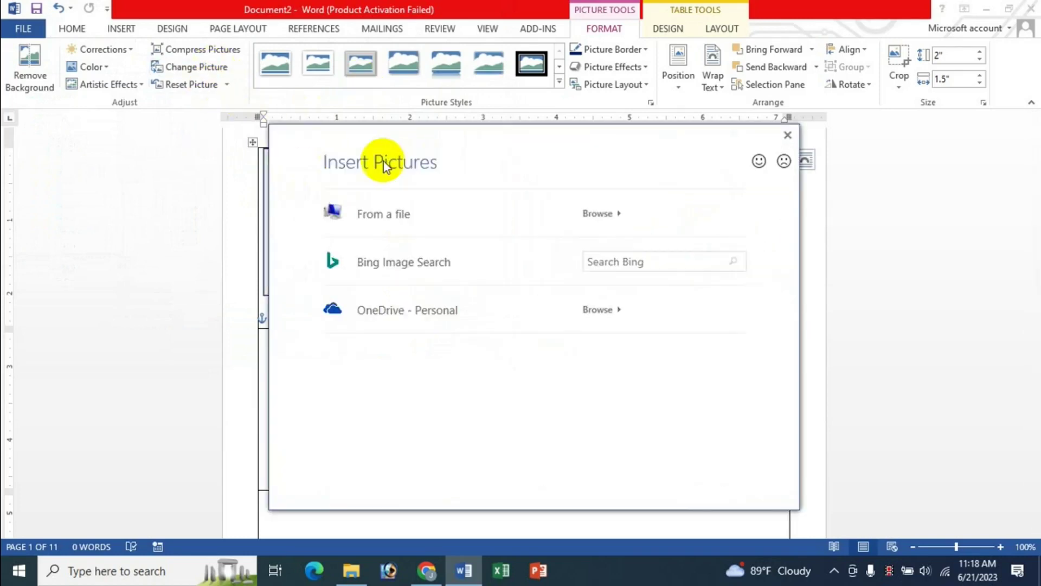
{"action": "left_click", "coordinate": [412, 212]}
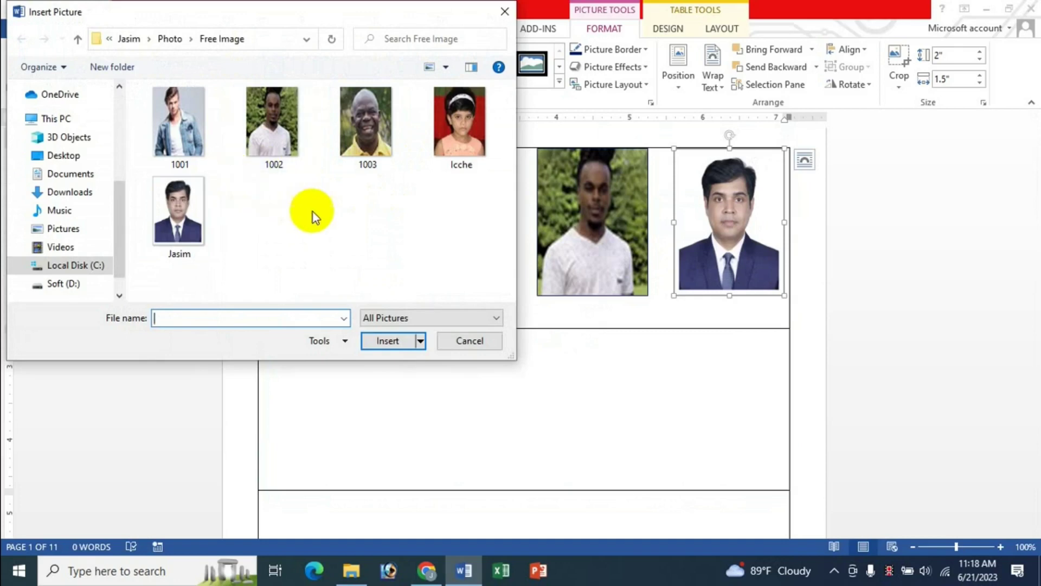
{"action": "left_click", "coordinate": [365, 122]}
{"action": "left_click", "coordinate": [386, 341]}
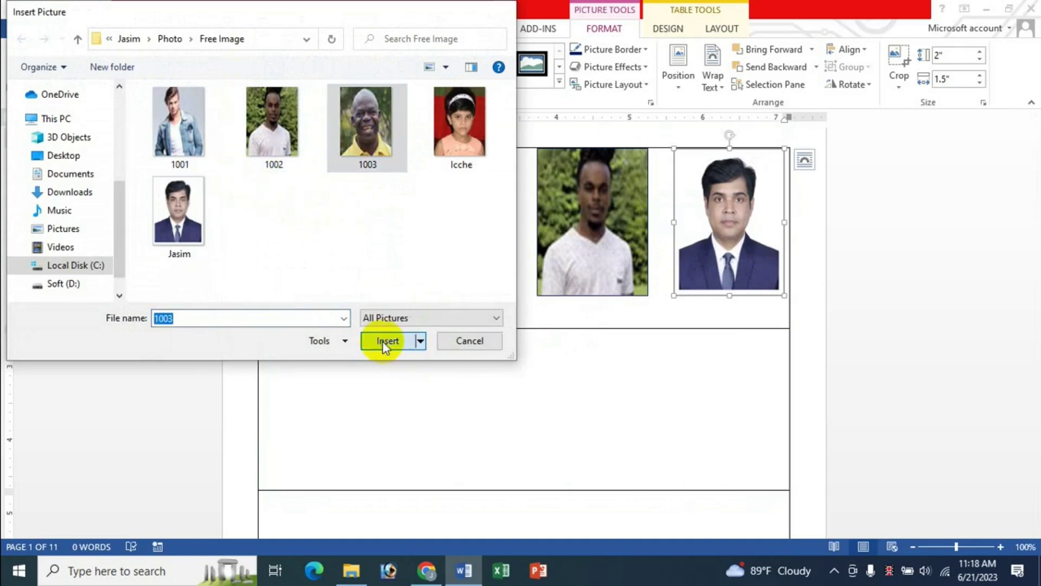
{"action": "left_click", "coordinate": [717, 283]}
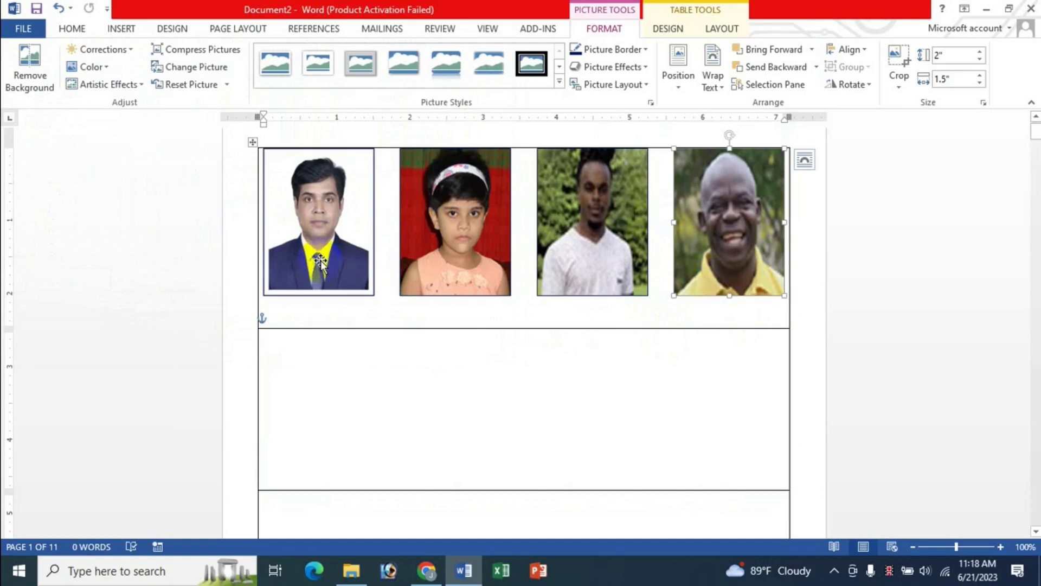
{"action": "left_click", "coordinate": [320, 208]}
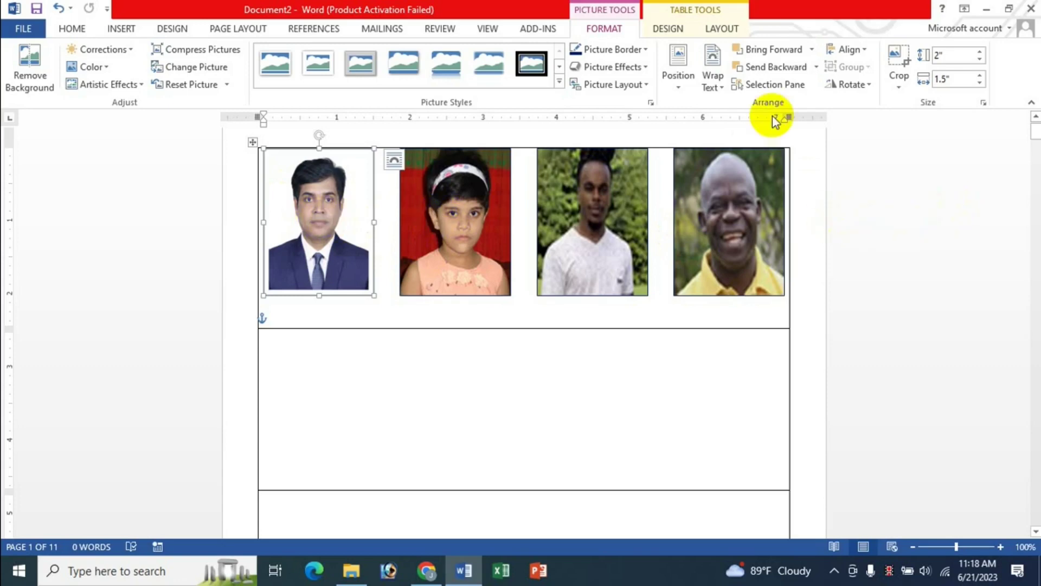
Check the girl's photo and the first photo, then bring up the Mailings commands
{"action": "left_click", "coordinate": [439, 237]}
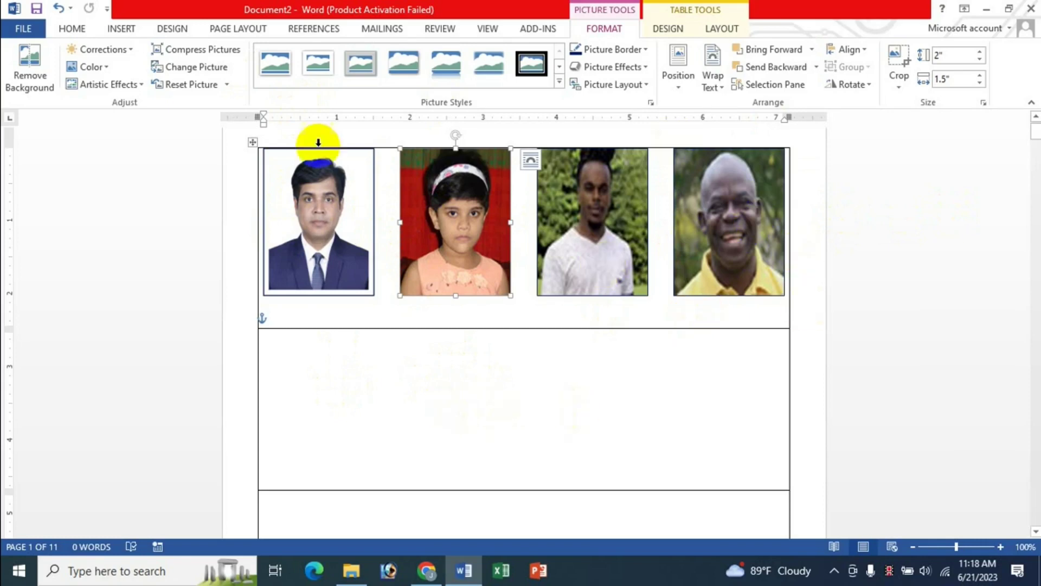
{"action": "left_click", "coordinate": [283, 215]}
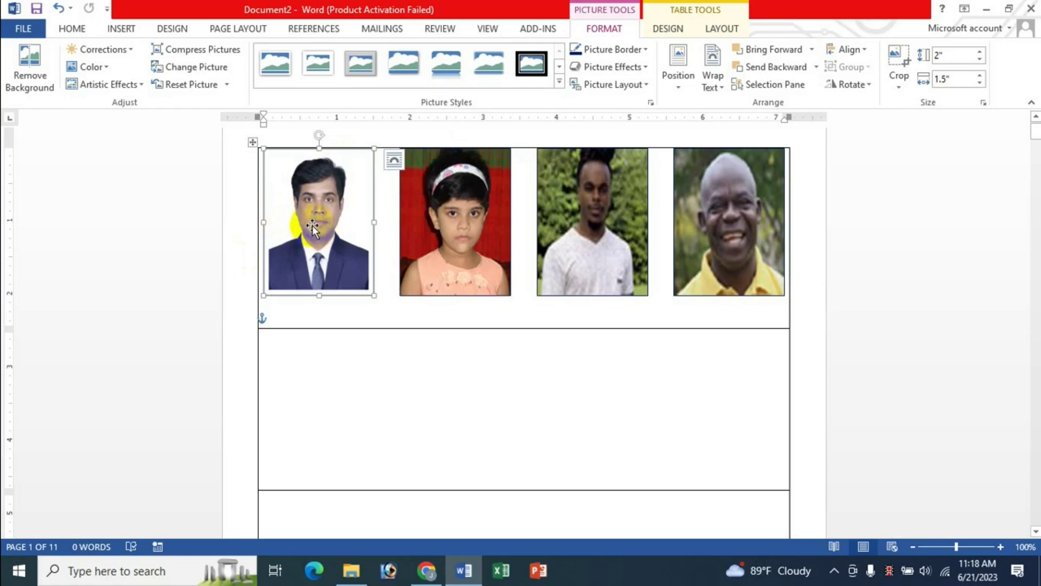
{"action": "left_click", "coordinate": [384, 29]}
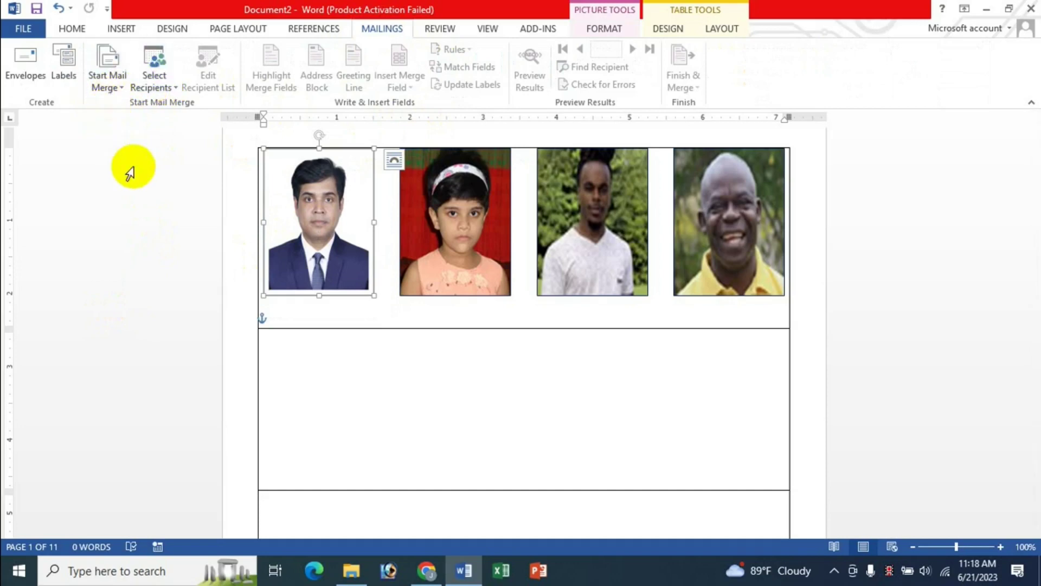
Start a Labels mail merge, accept the label settings and warning, then undo to restore the photos
{"action": "left_click", "coordinate": [117, 87]}
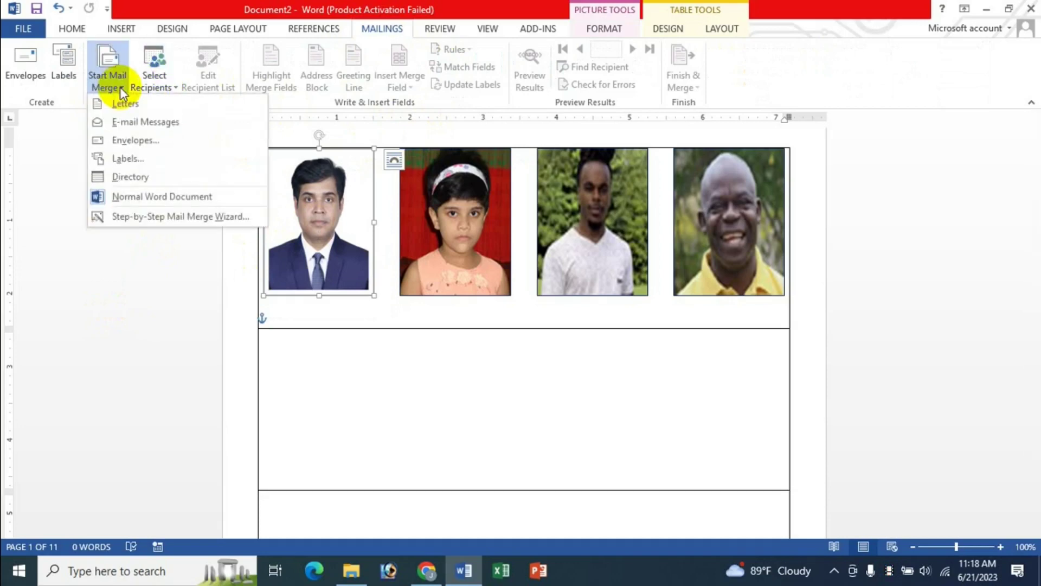
{"action": "left_click", "coordinate": [140, 163]}
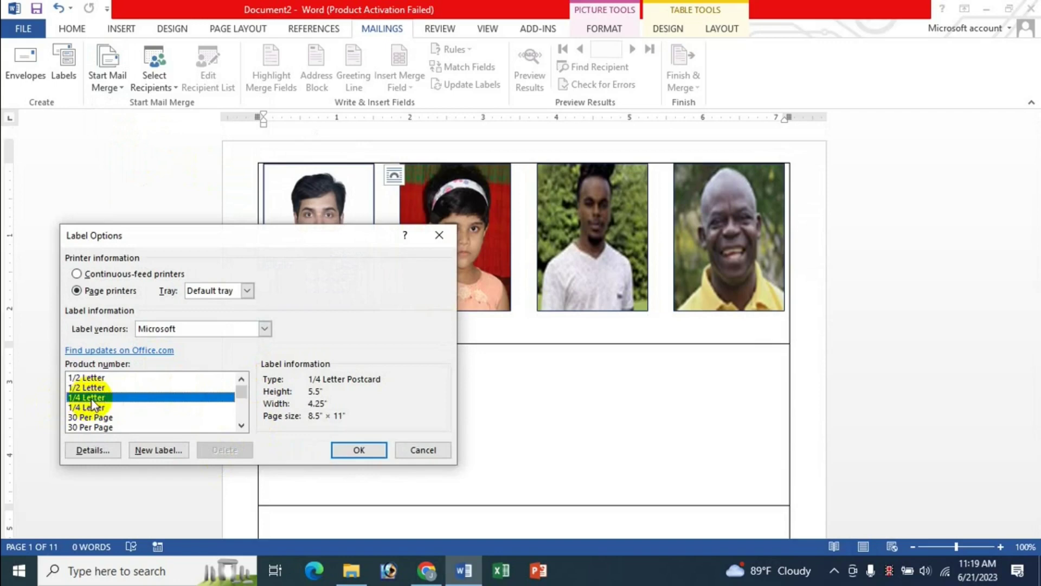
{"action": "left_click", "coordinate": [350, 451]}
{"action": "left_click", "coordinate": [497, 327]}
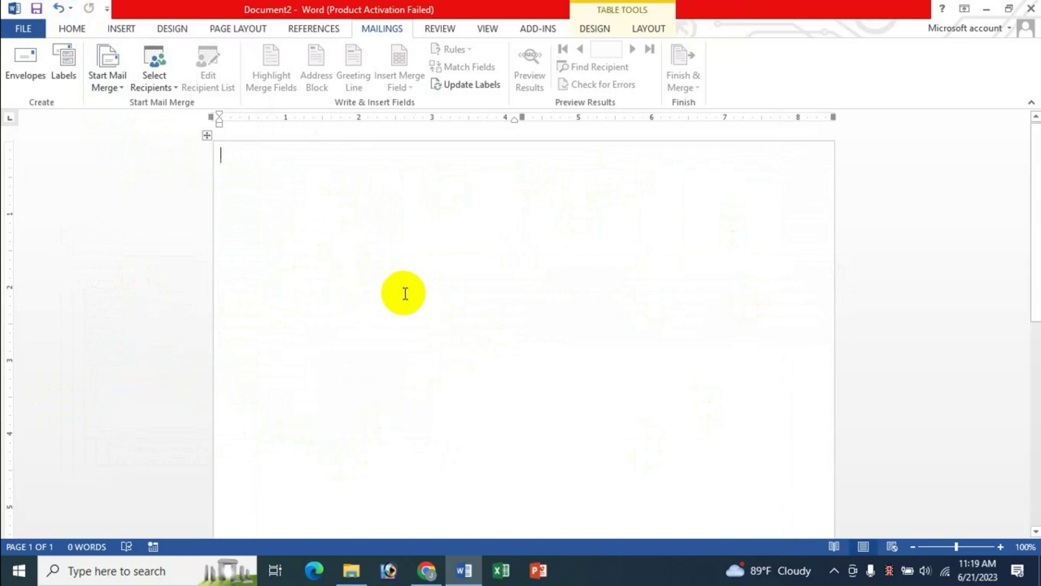
{"action": "key", "text": "ctrl+z"}
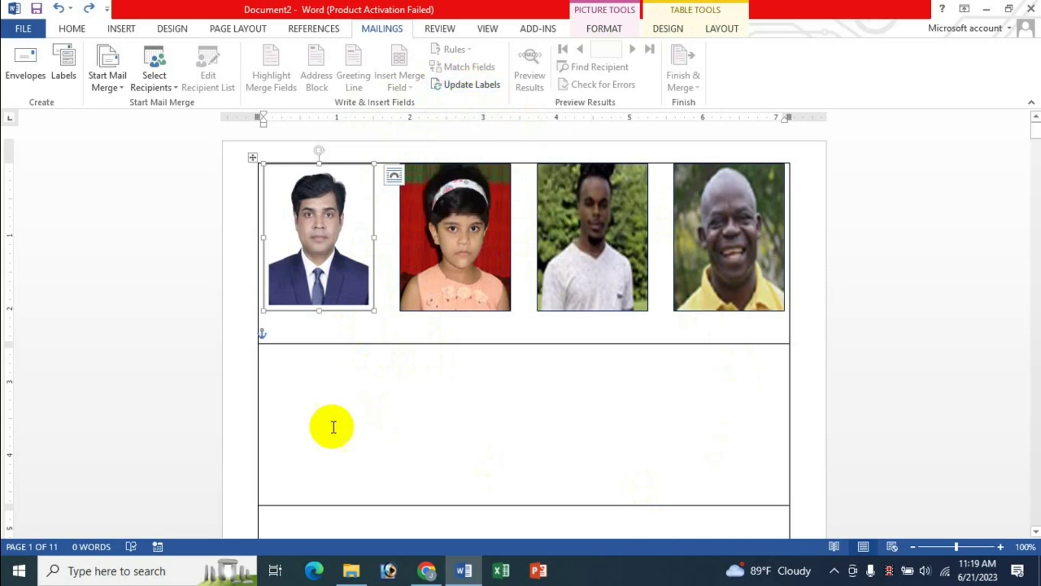
Update the labels so every row repeats the four photos, then scroll through the 13 pages
{"action": "left_click", "coordinate": [448, 83]}
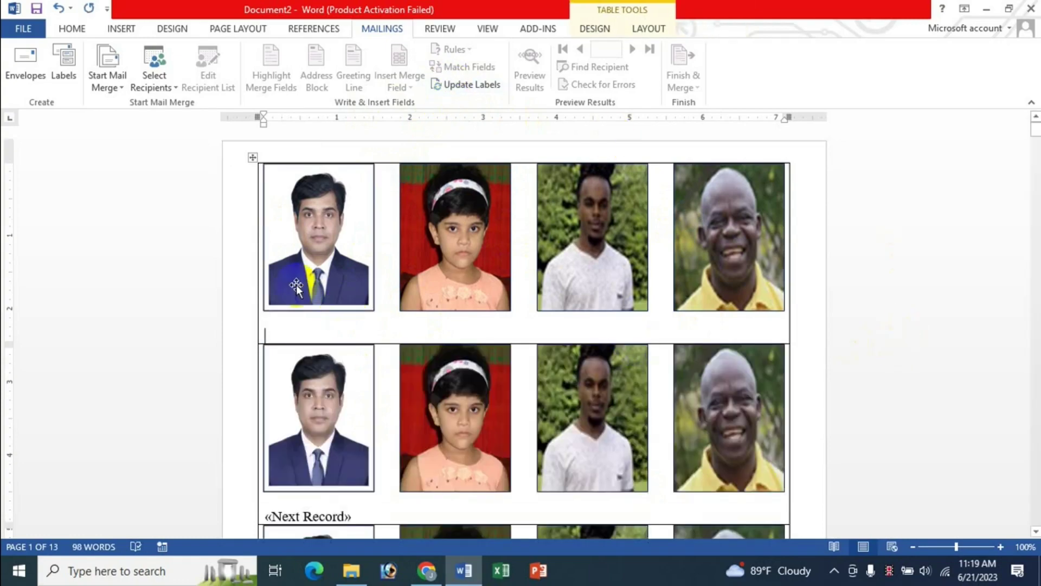
{"action": "scroll", "coordinate": [911, 314], "scroll_direction": "down", "scroll_amount": 3}
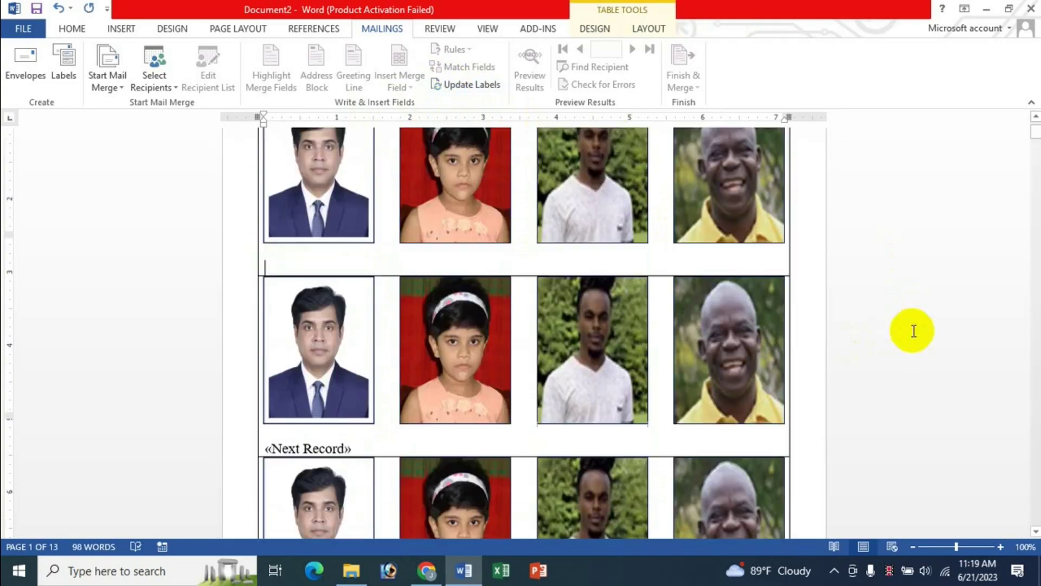
{"action": "scroll", "coordinate": [914, 328], "scroll_direction": "down", "scroll_amount": 5}
{"action": "scroll", "coordinate": [914, 331], "scroll_direction": "down", "scroll_amount": 3}
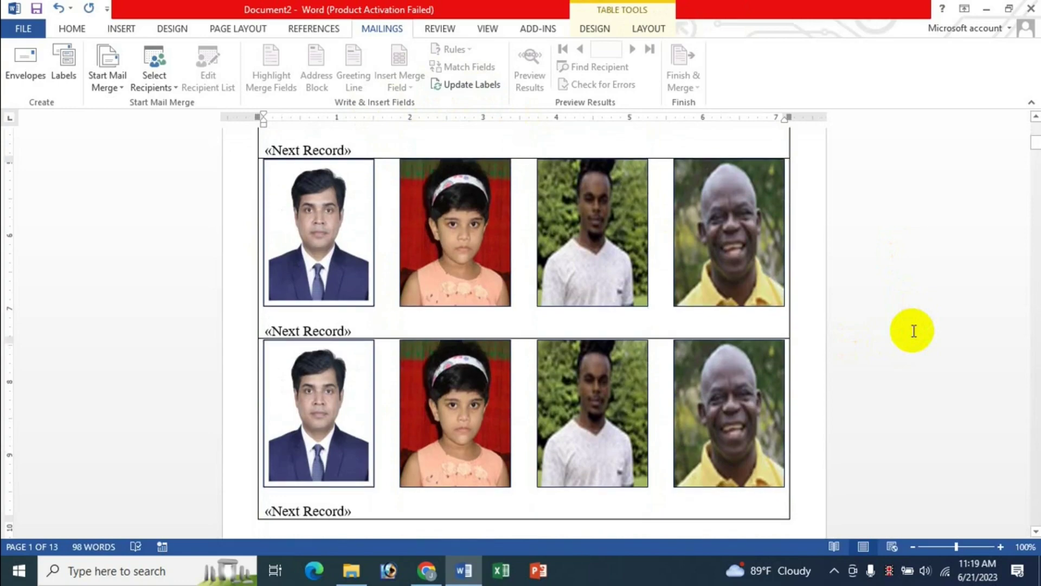
{"action": "scroll", "coordinate": [914, 331], "scroll_direction": "down", "scroll_amount": 3}
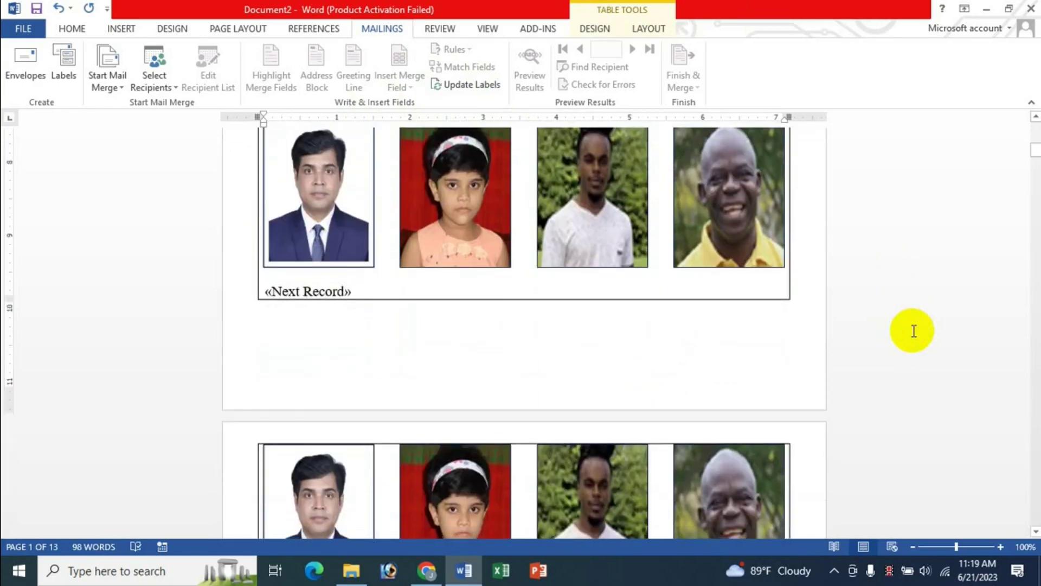
{"action": "scroll", "coordinate": [914, 331], "scroll_direction": "down", "scroll_amount": 3}
{"action": "scroll", "coordinate": [914, 331], "scroll_direction": "down", "scroll_amount": 3}
{"action": "scroll", "coordinate": [914, 330], "scroll_direction": "down", "scroll_amount": 3}
{"action": "scroll", "coordinate": [914, 331], "scroll_direction": "down", "scroll_amount": 3}
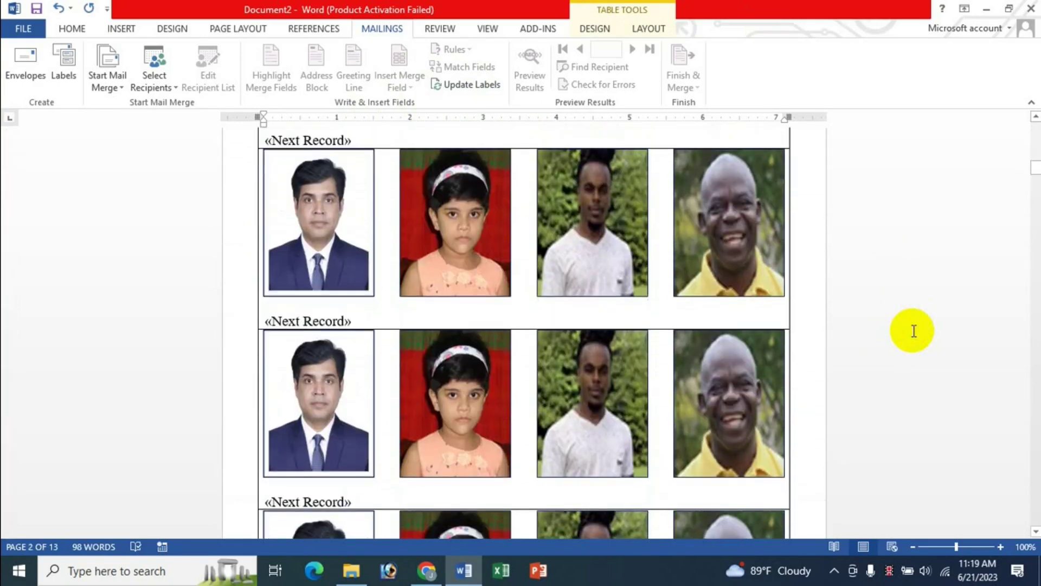
{"action": "scroll", "coordinate": [914, 331], "scroll_direction": "down", "scroll_amount": 3}
{"action": "scroll", "coordinate": [914, 331], "scroll_direction": "down", "scroll_amount": 3}
{"action": "scroll", "coordinate": [914, 331], "scroll_direction": "down", "scroll_amount": 2}
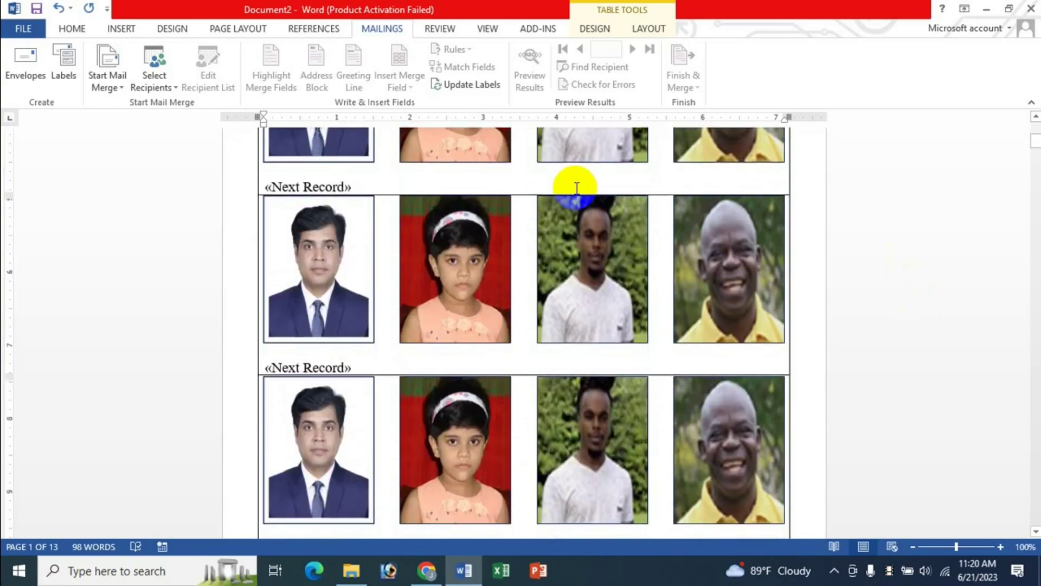
View the sheet as Multiple Pages, check it in print preview, and select the whole label table
{"action": "left_click", "coordinate": [487, 28]}
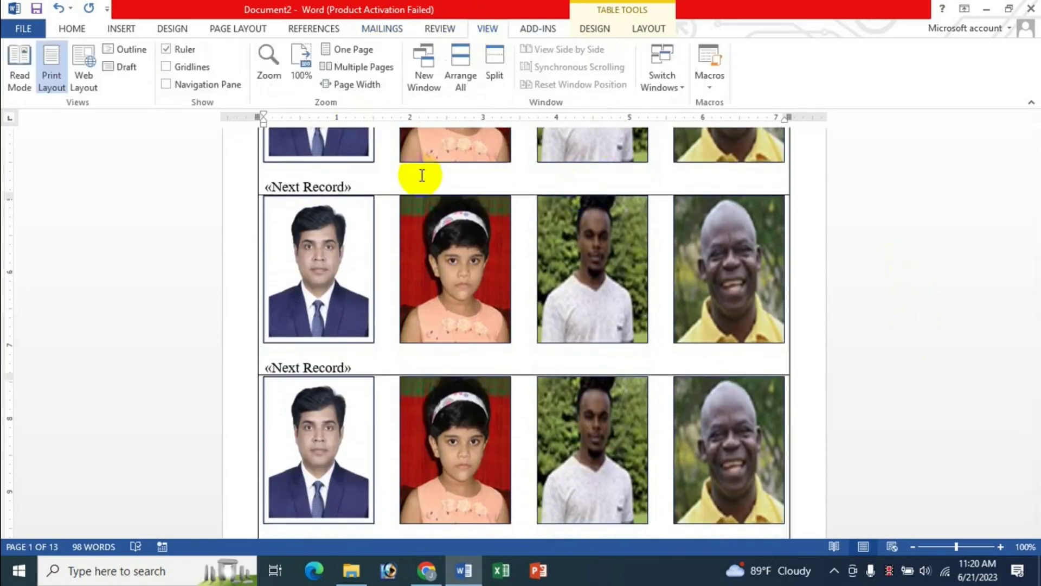
{"action": "left_click", "coordinate": [361, 67]}
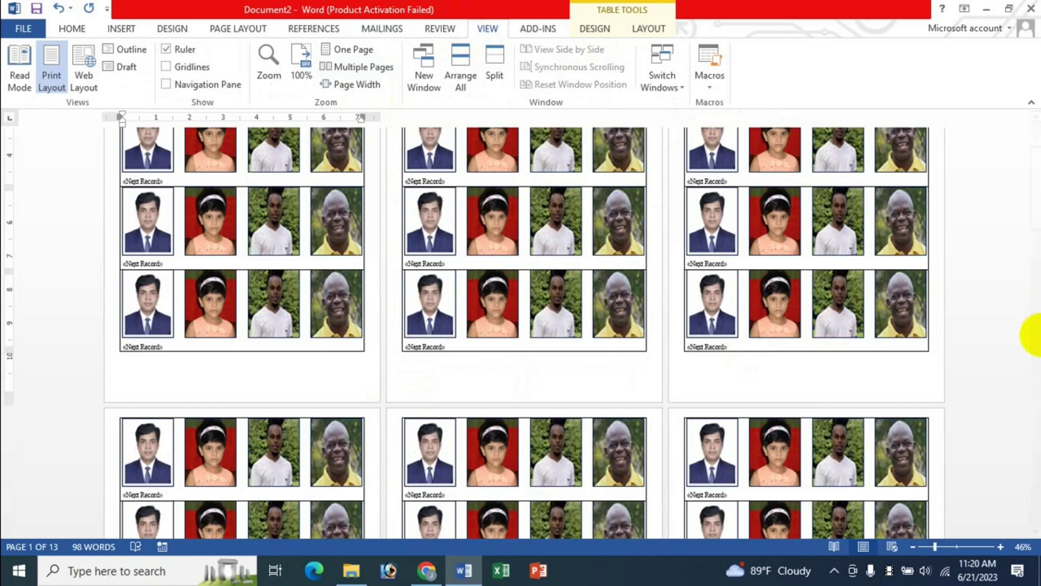
{"action": "left_click_drag", "start_coordinate": [1034, 179], "coordinate": [1035, 125]}
{"action": "left_click", "coordinate": [340, 172]}
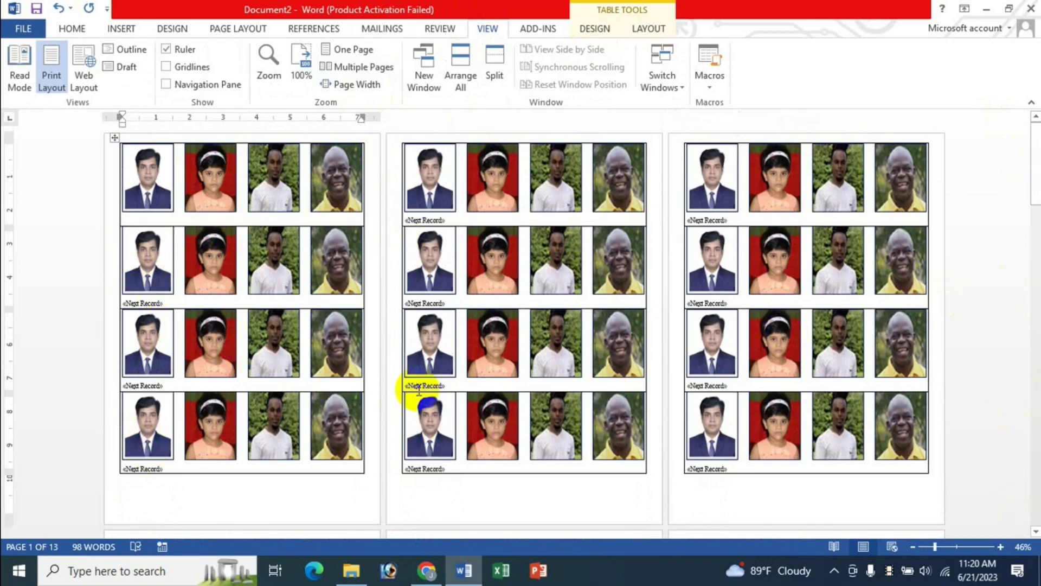
{"action": "key", "text": "ctrl+p"}
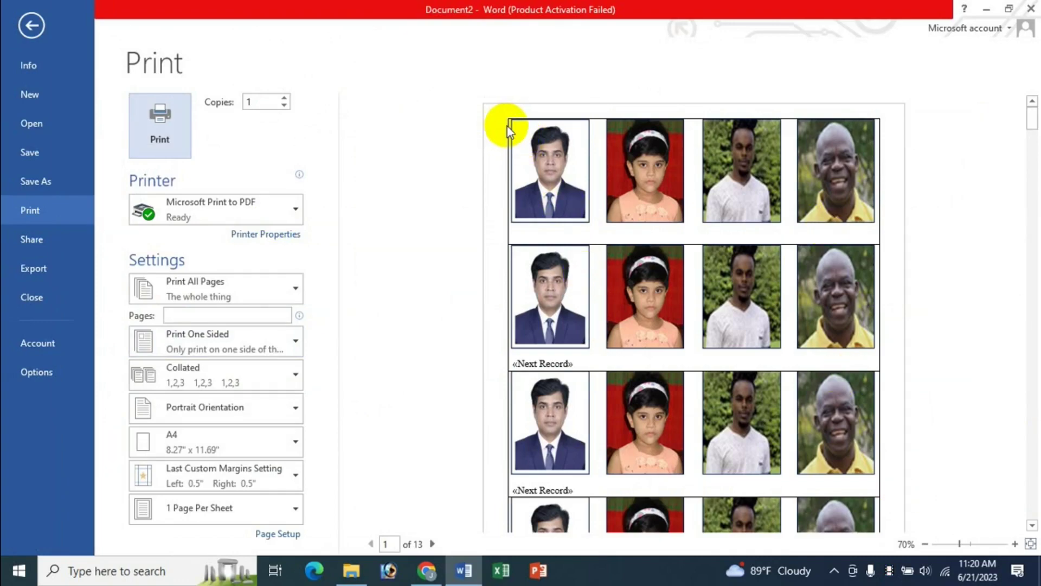
{"action": "left_click", "coordinate": [29, 18]}
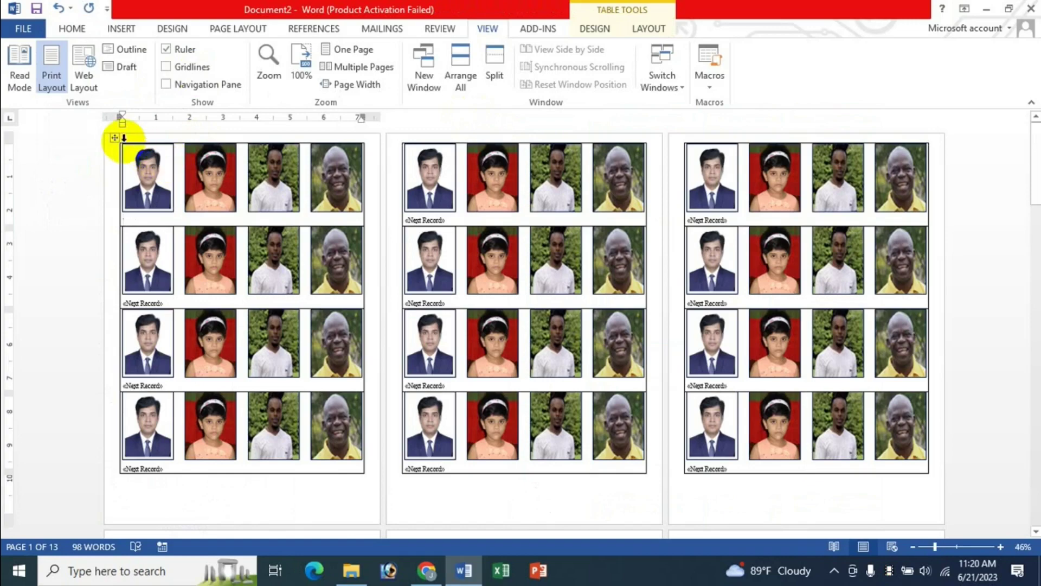
{"action": "left_click", "coordinate": [114, 138]}
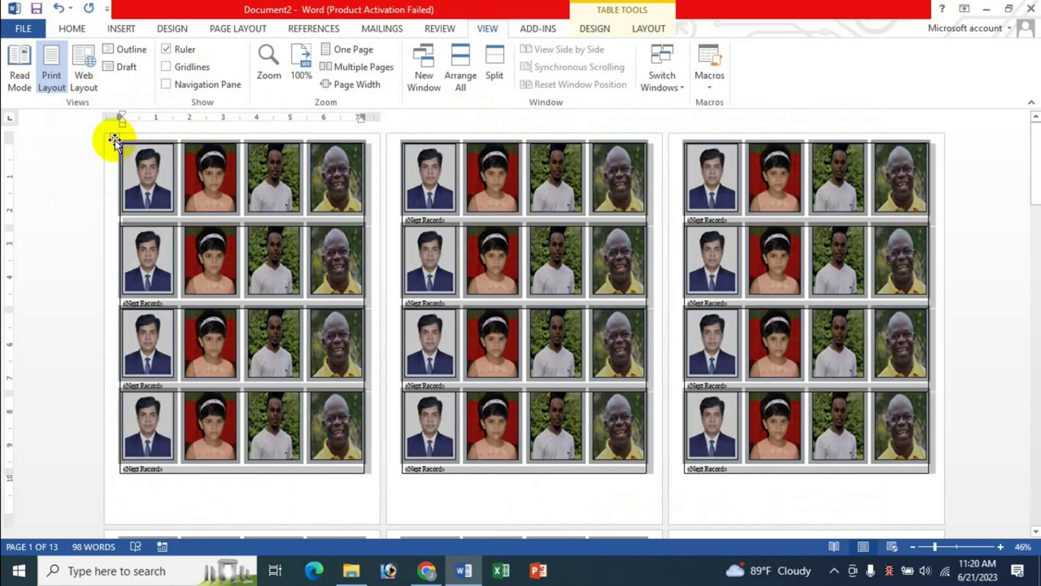
Set the label table to No Border and preview the borderless photo sheet for printing
{"action": "left_click", "coordinate": [603, 33]}
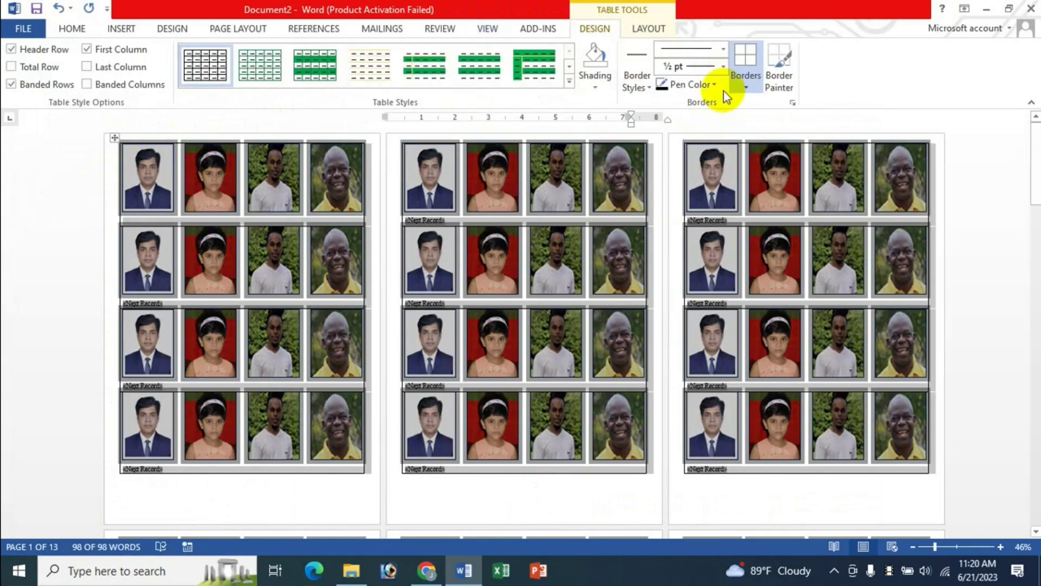
{"action": "left_click", "coordinate": [740, 83]}
{"action": "left_click", "coordinate": [779, 179]}
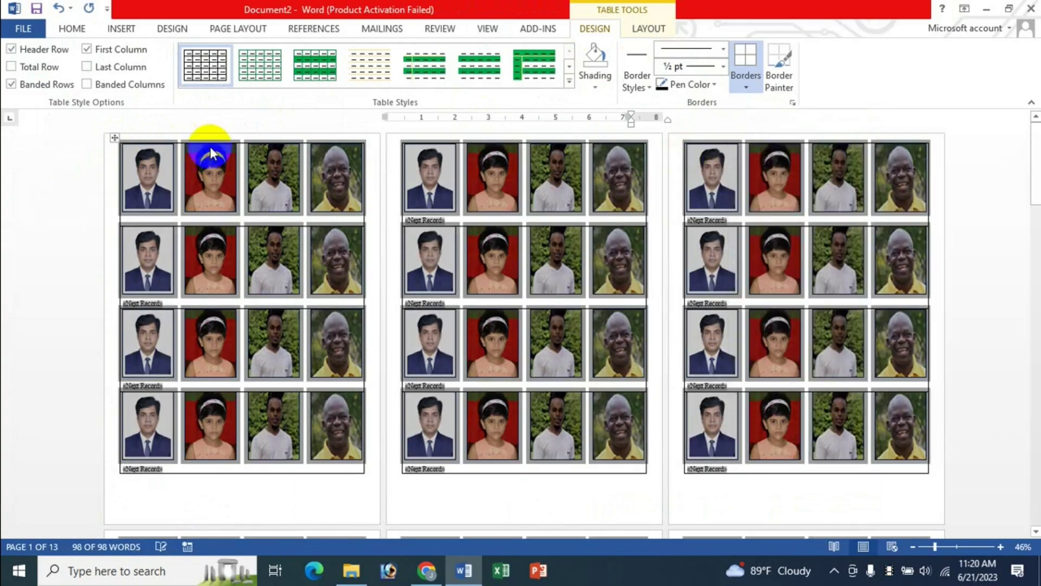
{"action": "left_click", "coordinate": [268, 243]}
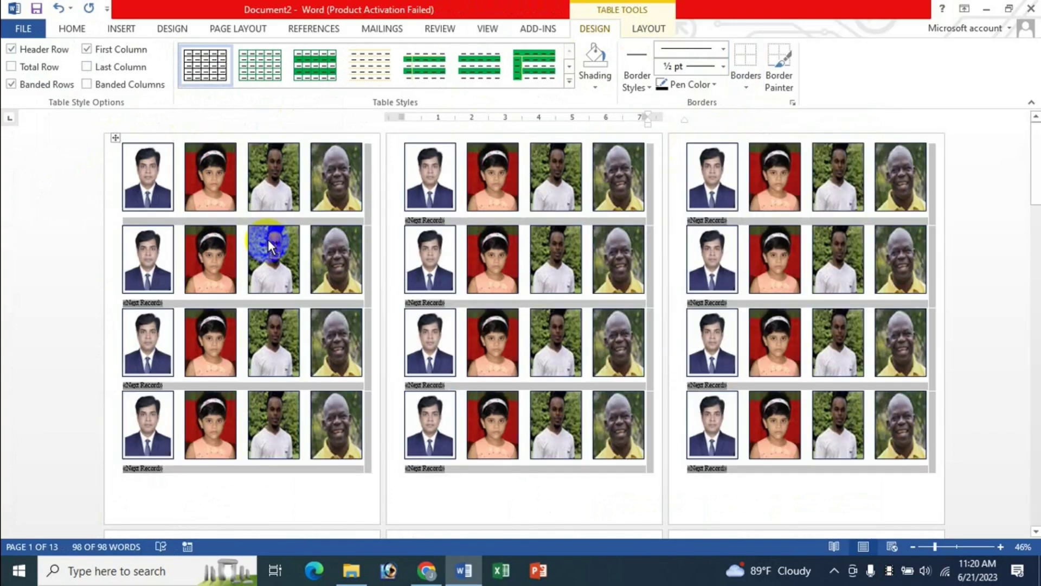
{"action": "key", "text": "ctrl+p"}
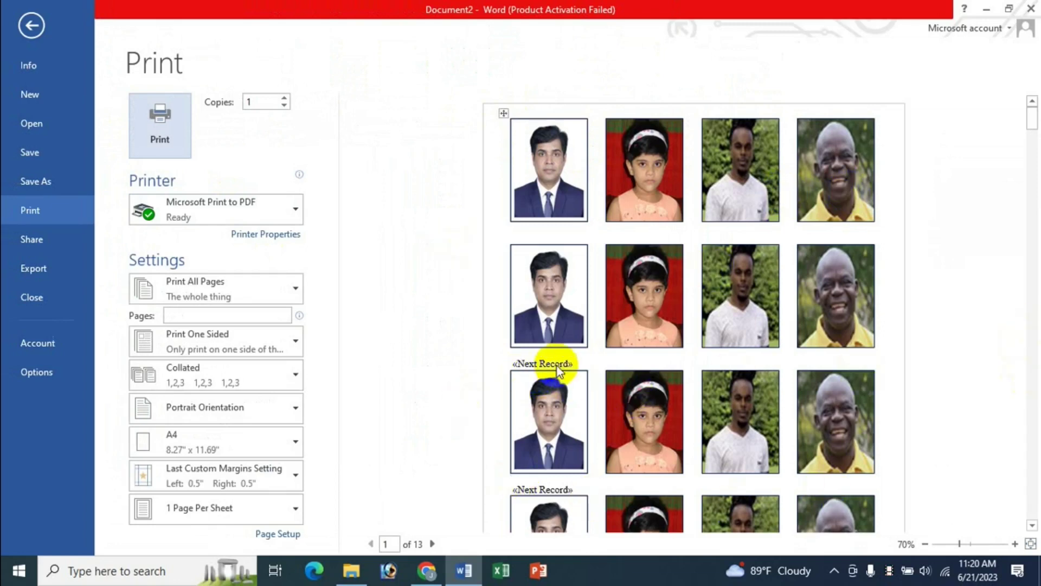
{"action": "mouse_move", "coordinate": [691, 325]}
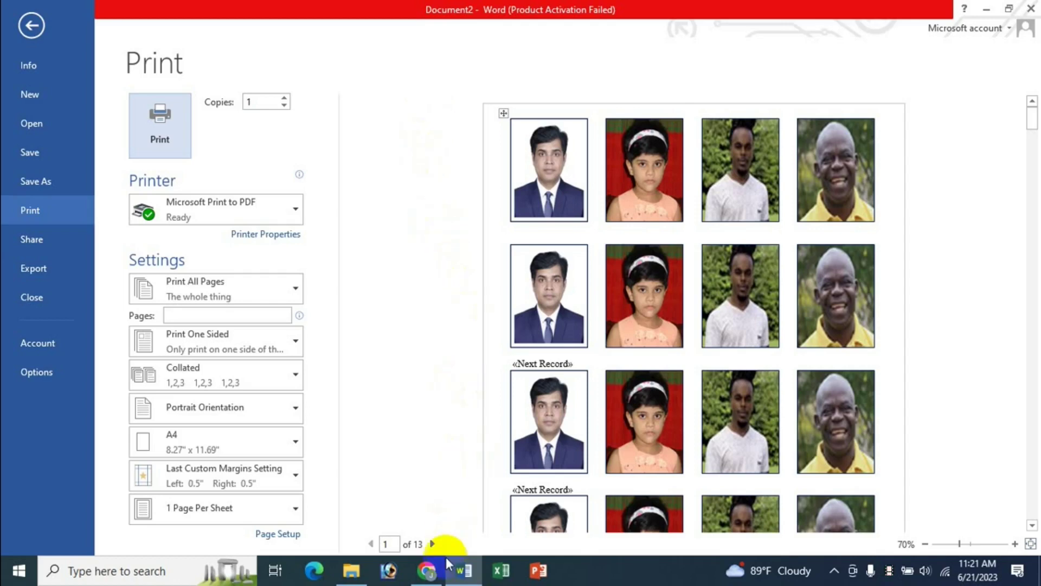
Bring the browser with the JK Update Technology YouTube videos page back to the front
{"action": "left_click", "coordinate": [427, 571]}
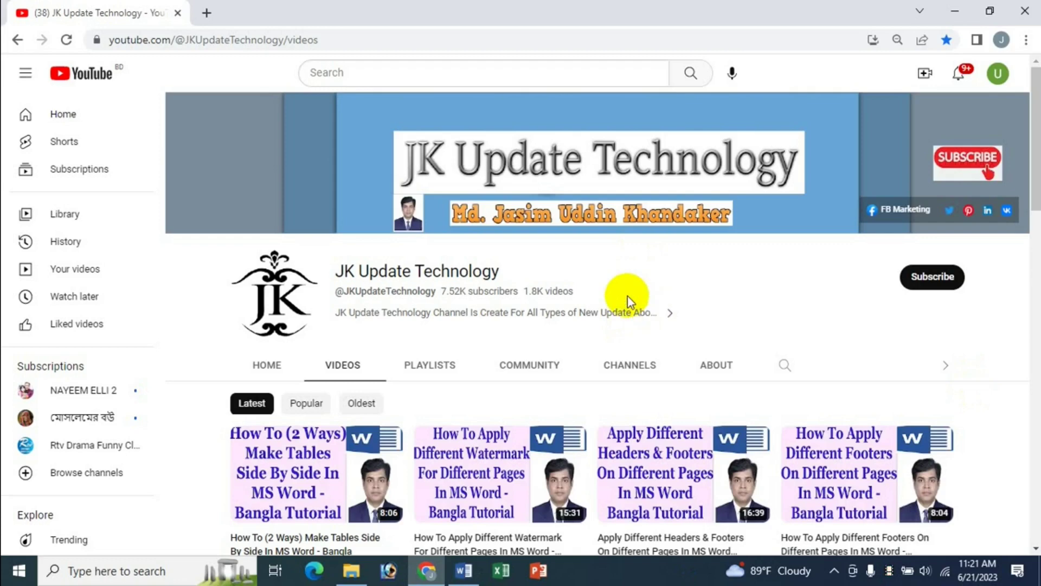